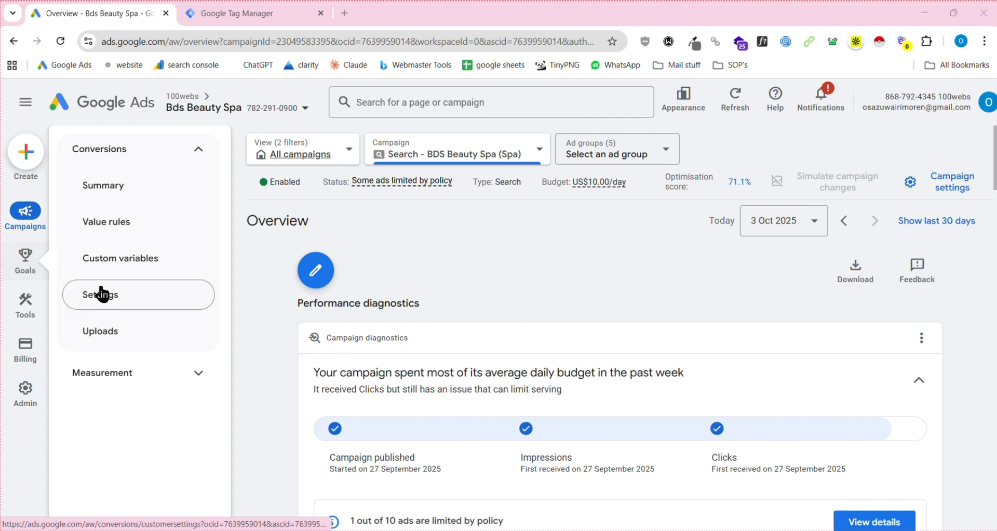
Step: Open the conversions Summary page and start creating a new conversion action under All your goals
click(126, 196)
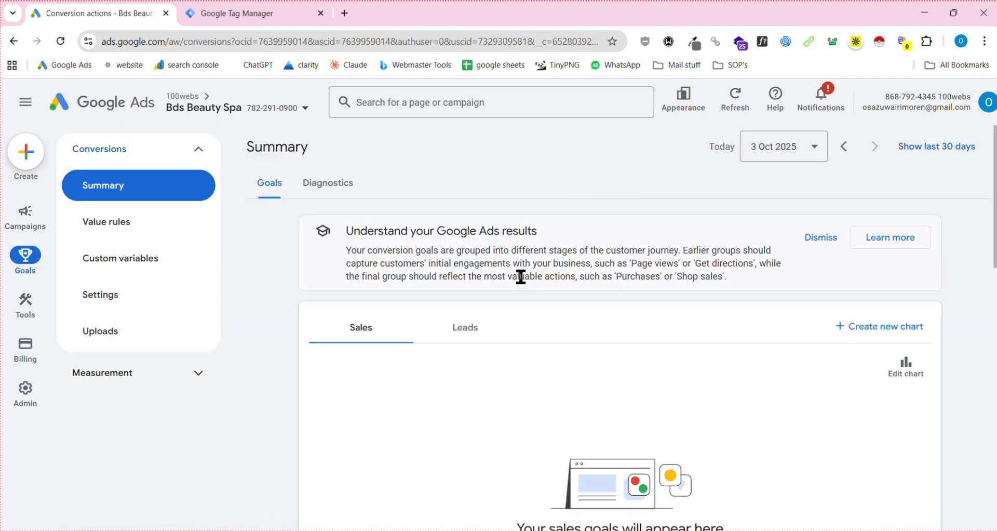
scroll(521, 276, down, 4)
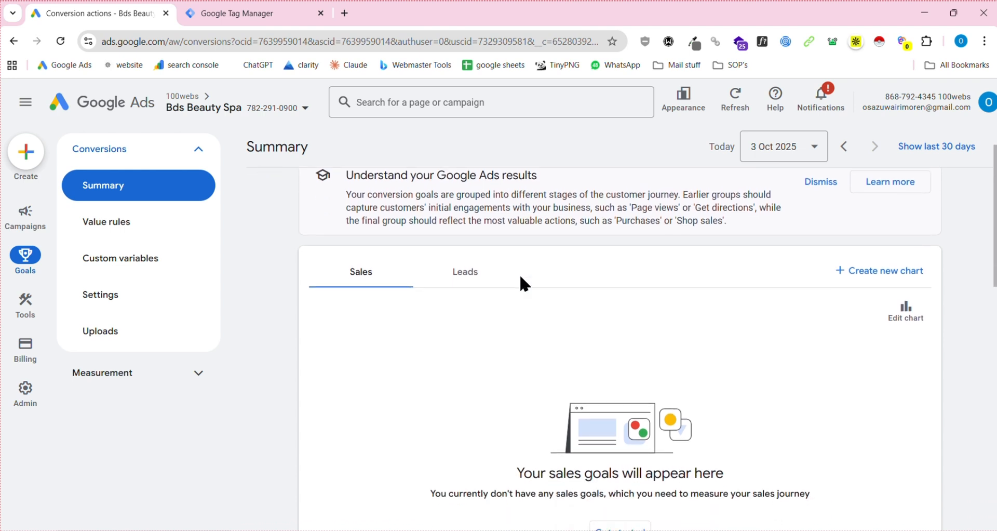
scroll(598, 307, down, 2)
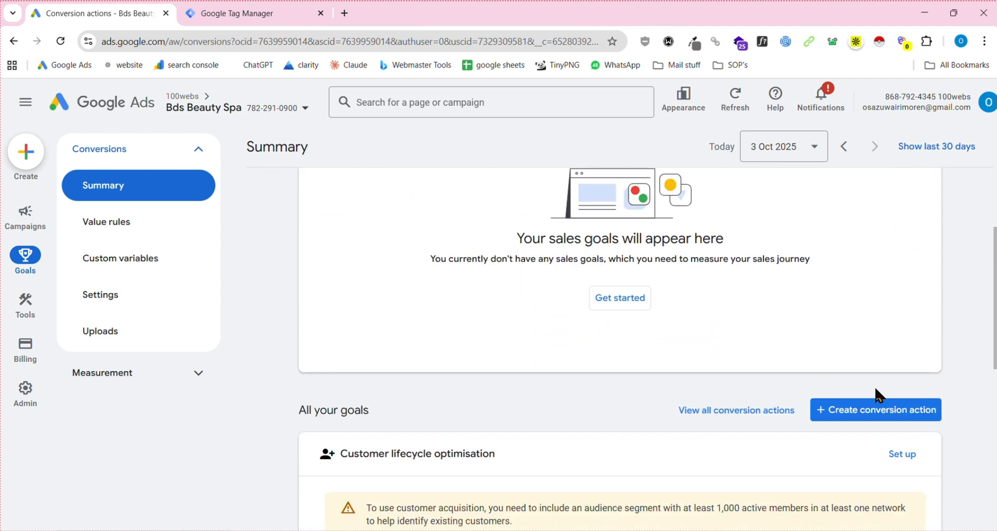
scroll(874, 394, down, 1)
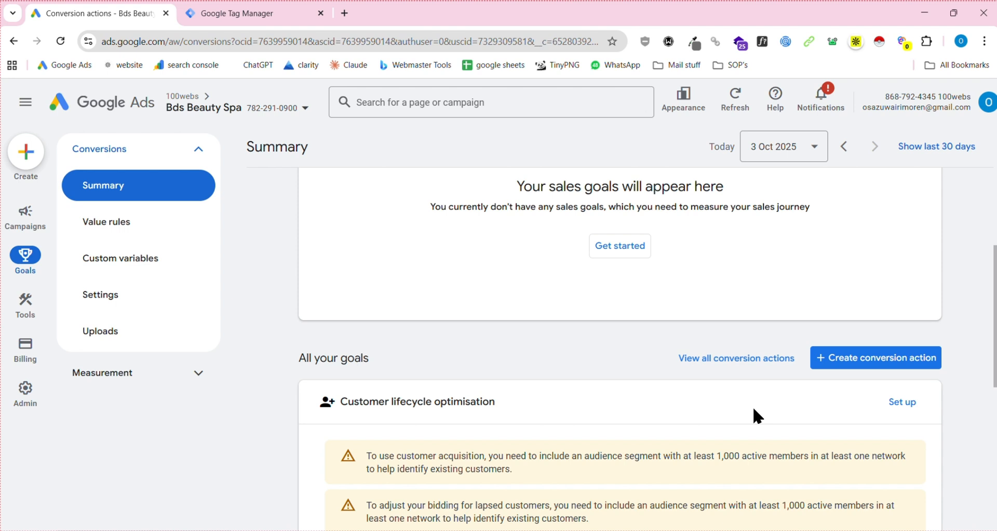
scroll(752, 404, down, 3)
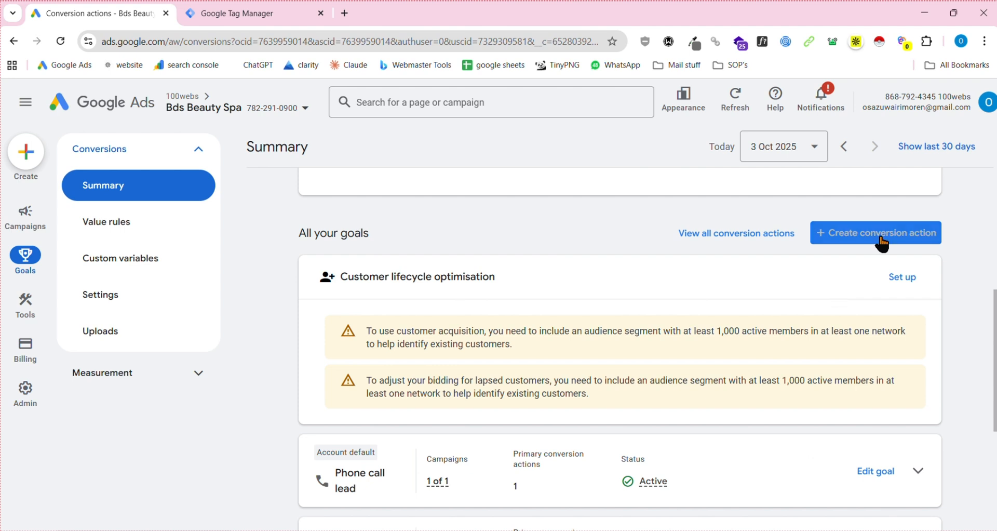
click(881, 239)
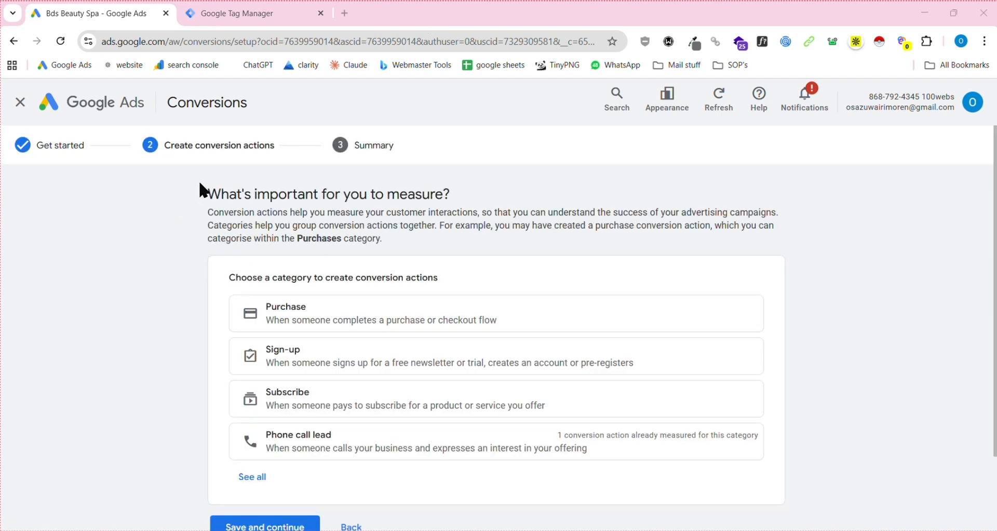
Step: Choose the Submit lead form category from the full list and add a web conversion action for bdsbeauty.com
scroll(457, 225, down, 1)
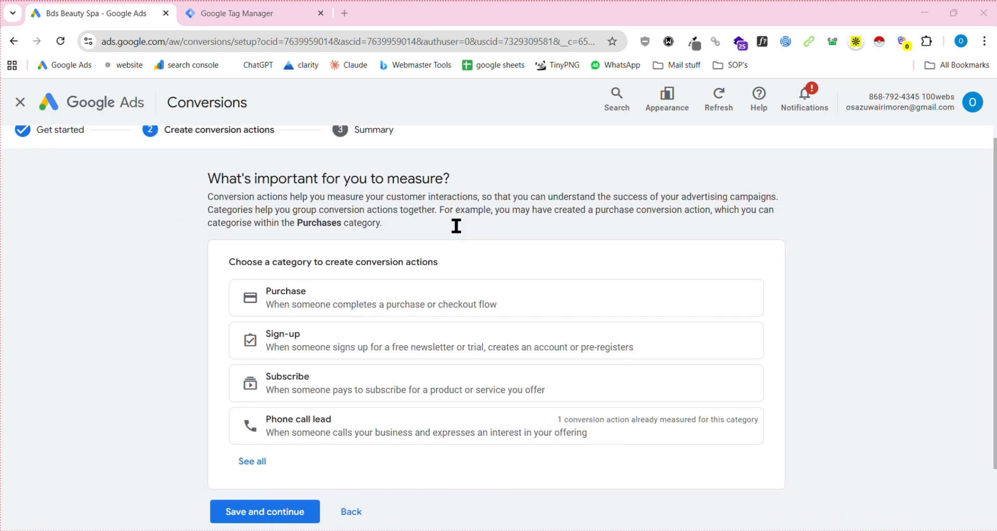
scroll(457, 226, down, 3)
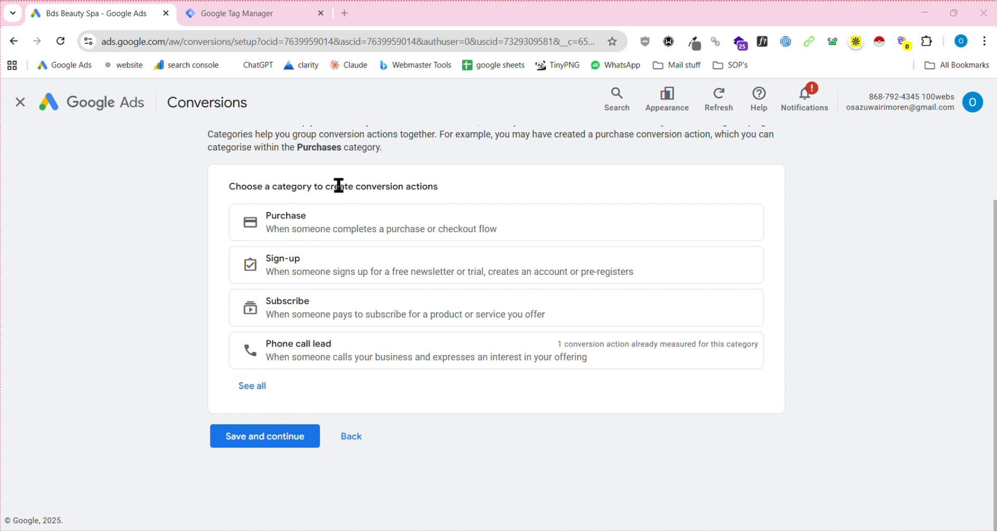
click(254, 387)
scroll(416, 331, down, 1)
scroll(416, 330, down, 1)
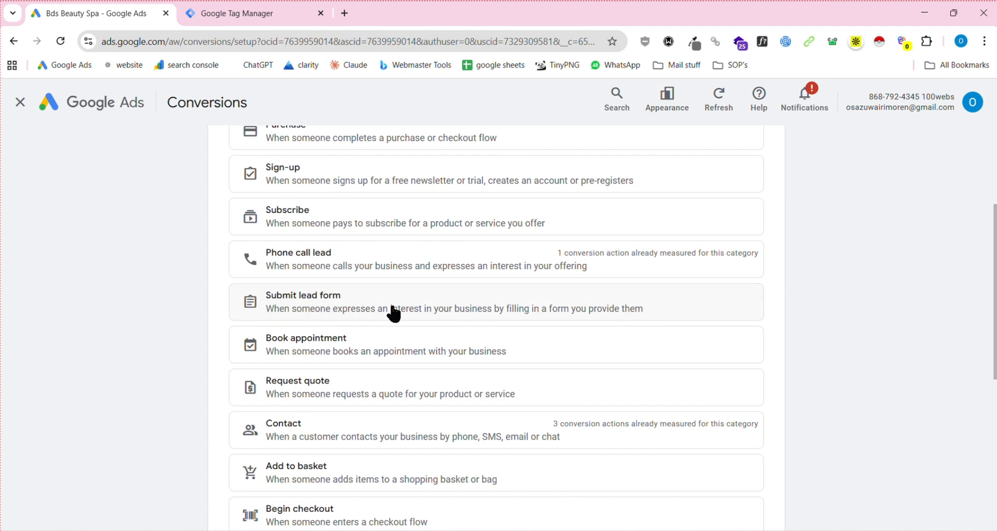
click(325, 311)
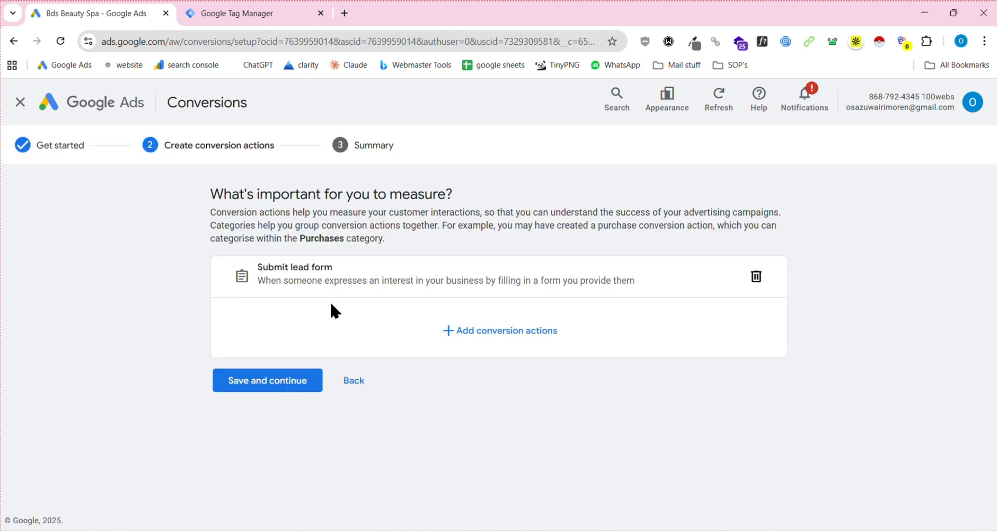
click(475, 338)
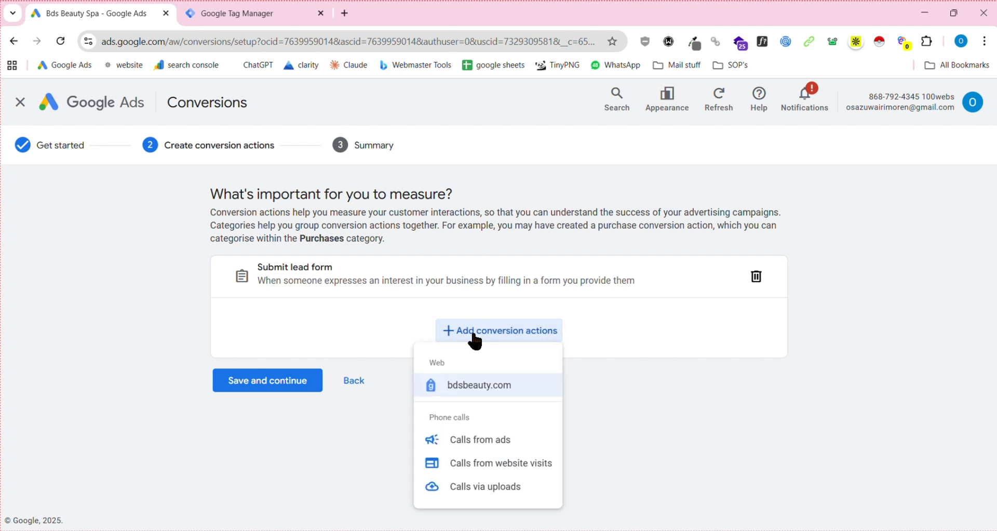
click(479, 389)
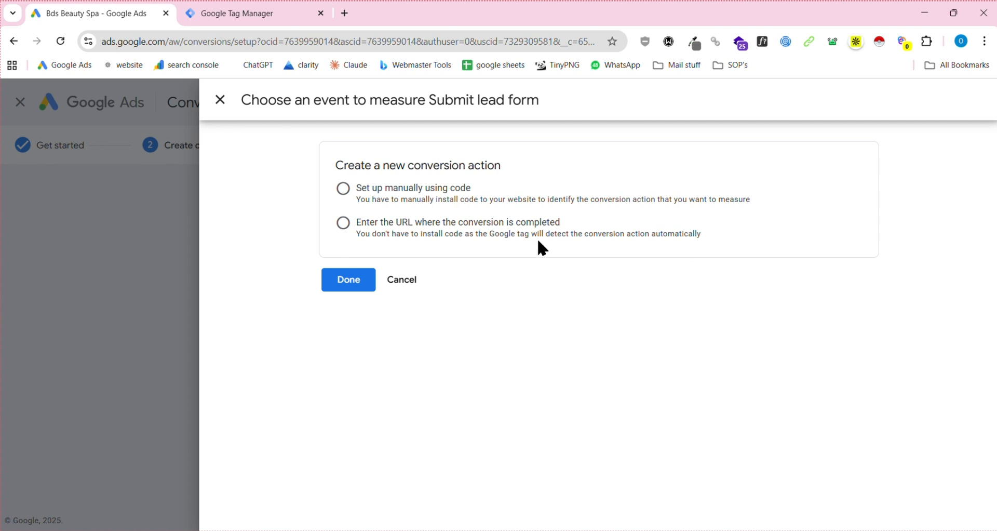
Step: Choose to measure the conversion by completion URL, keeping the Page load event type and matching when the URL contains a value
drag(358, 227, 410, 227)
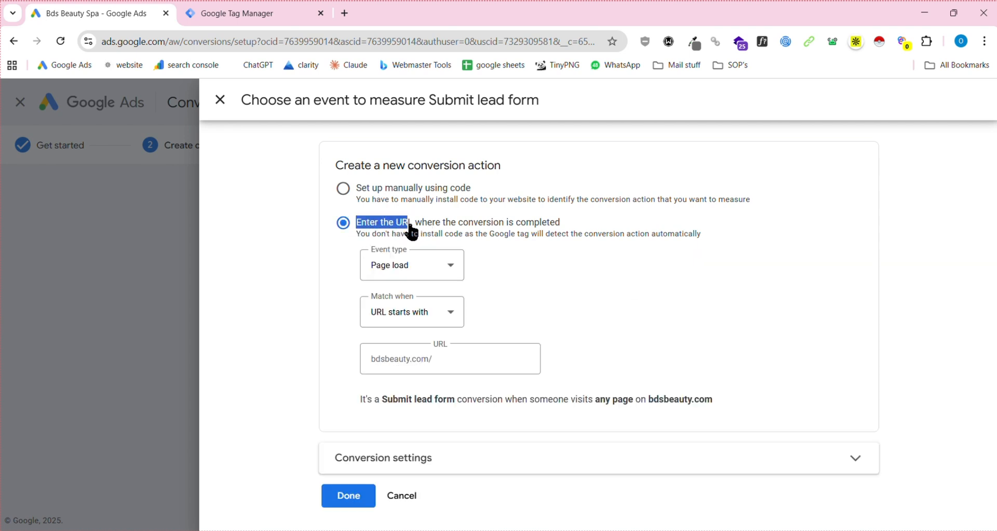
click(577, 259)
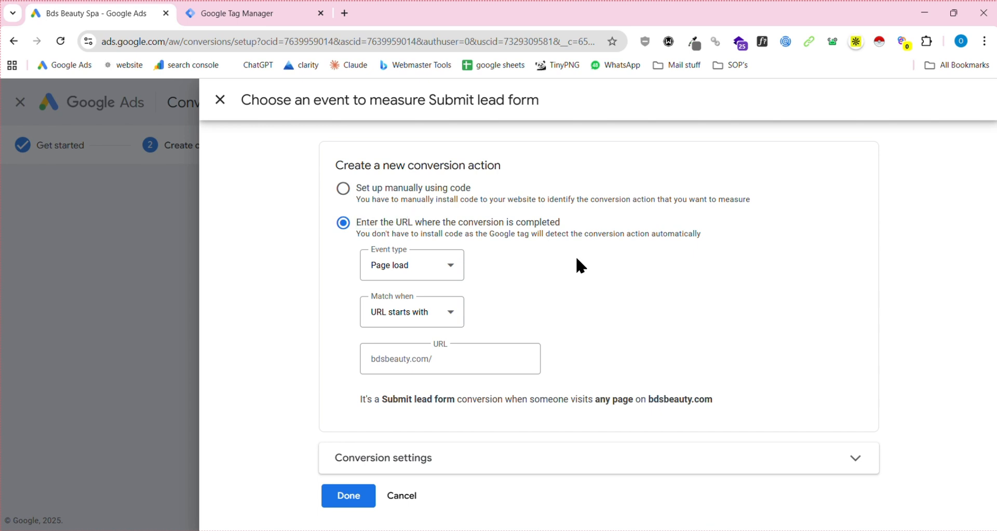
click(445, 272)
click(518, 267)
click(438, 317)
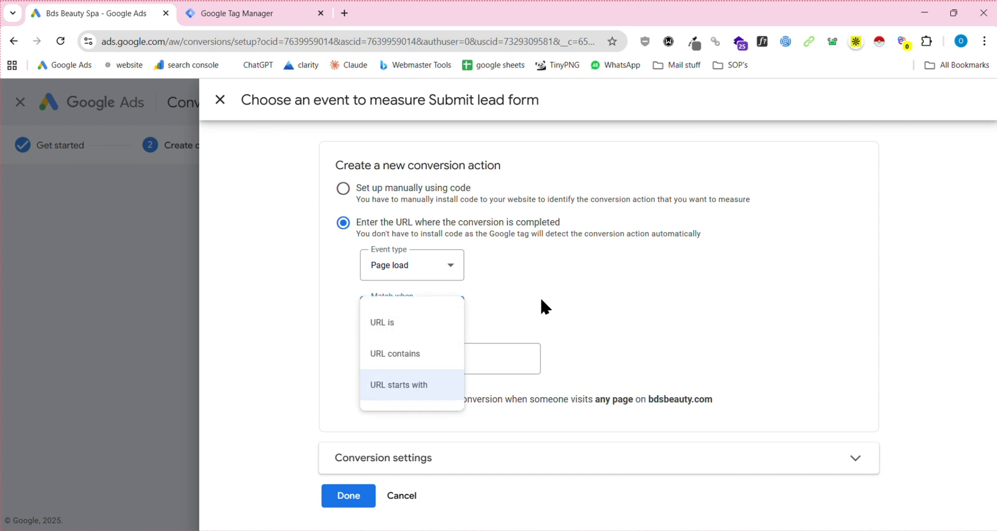
click(423, 354)
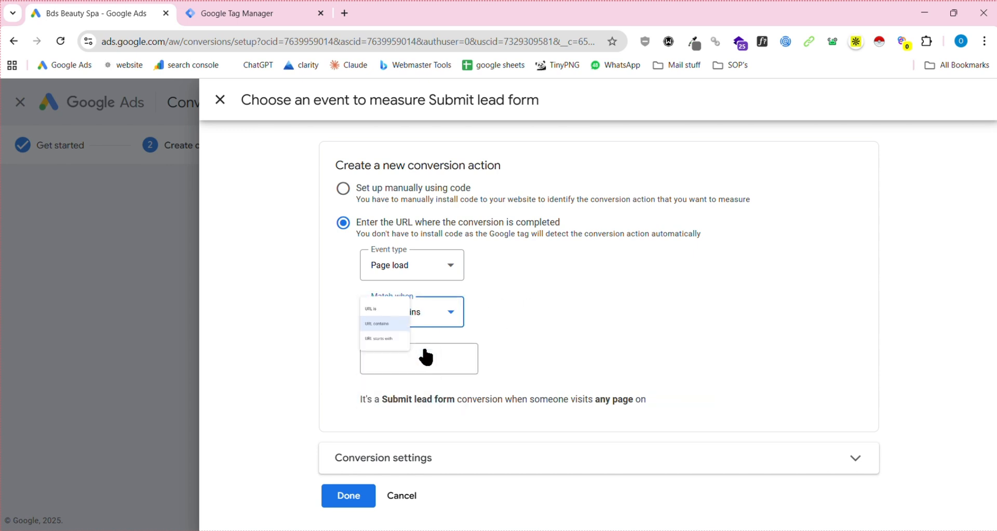
click(456, 355)
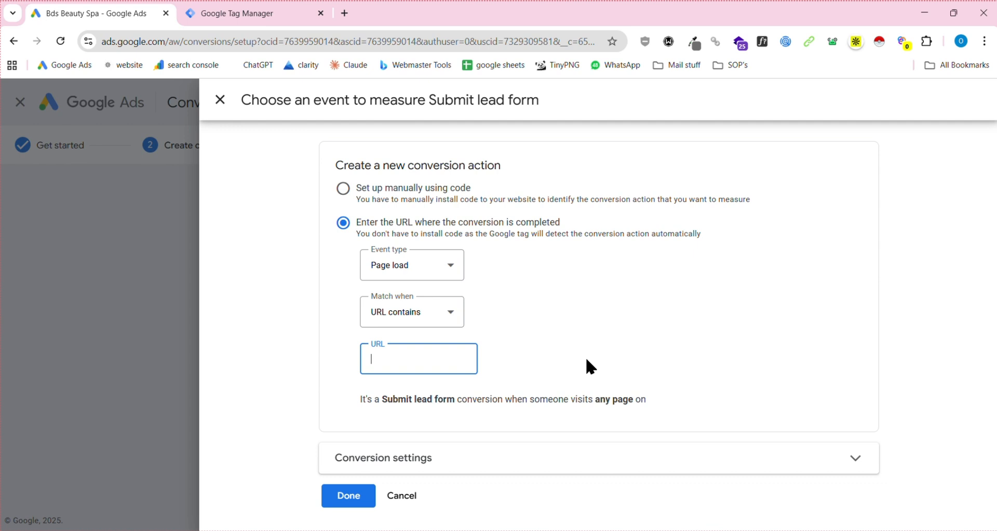
Step: Set the match condition to URL is and enter thank-you as the page path after bdsbeauty.com/
click(433, 312)
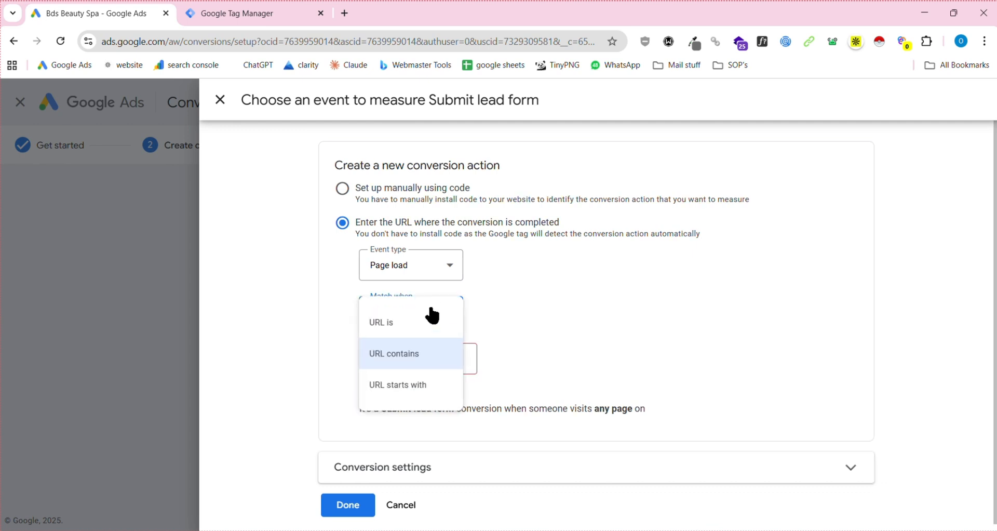
click(423, 318)
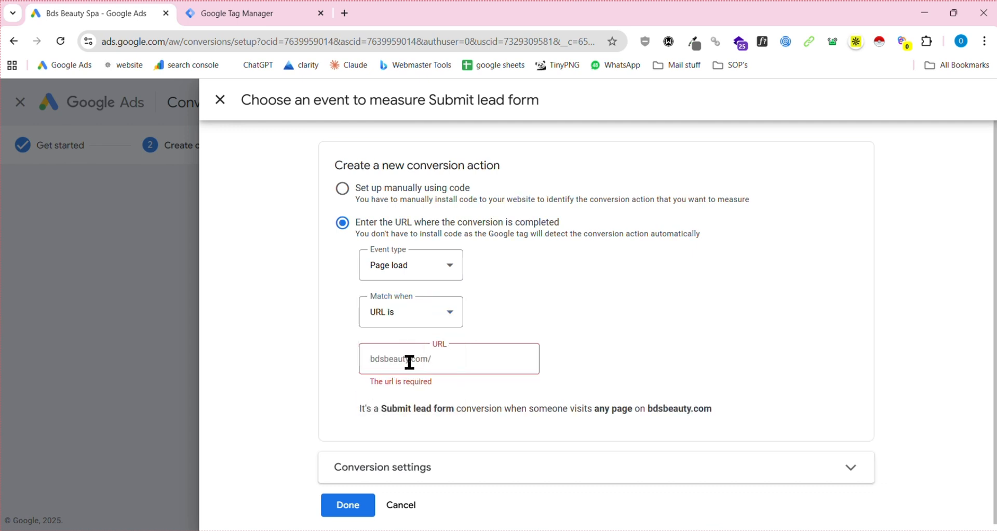
click(434, 358)
text(th)
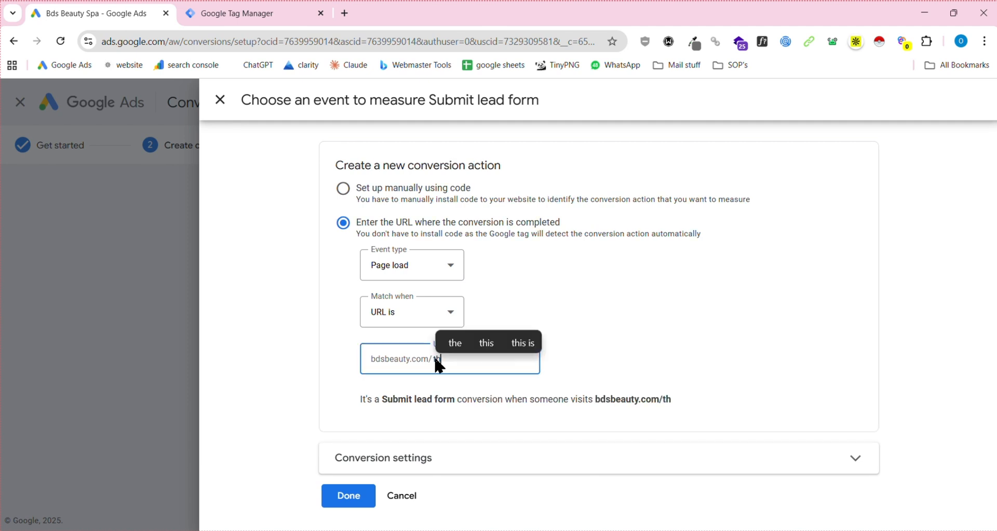
text(ank-)
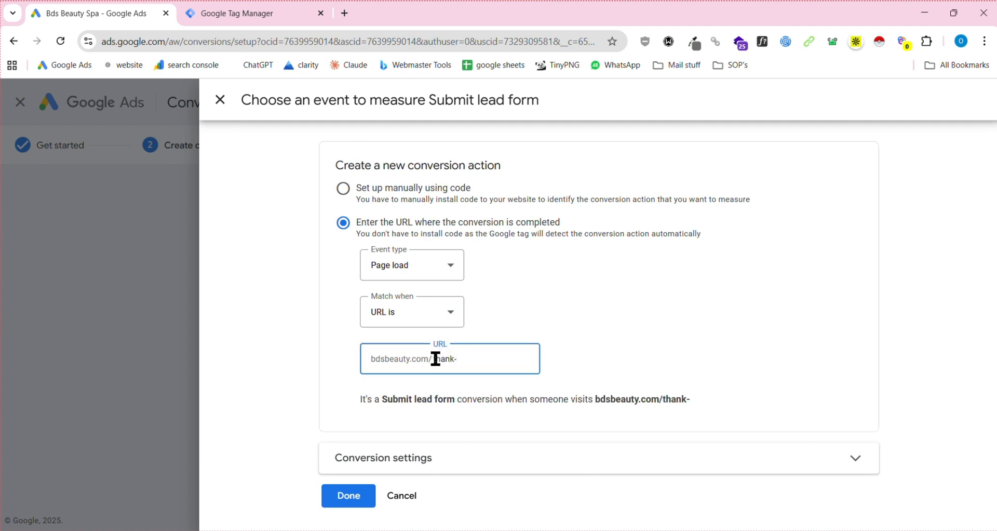
text(you)
click(669, 337)
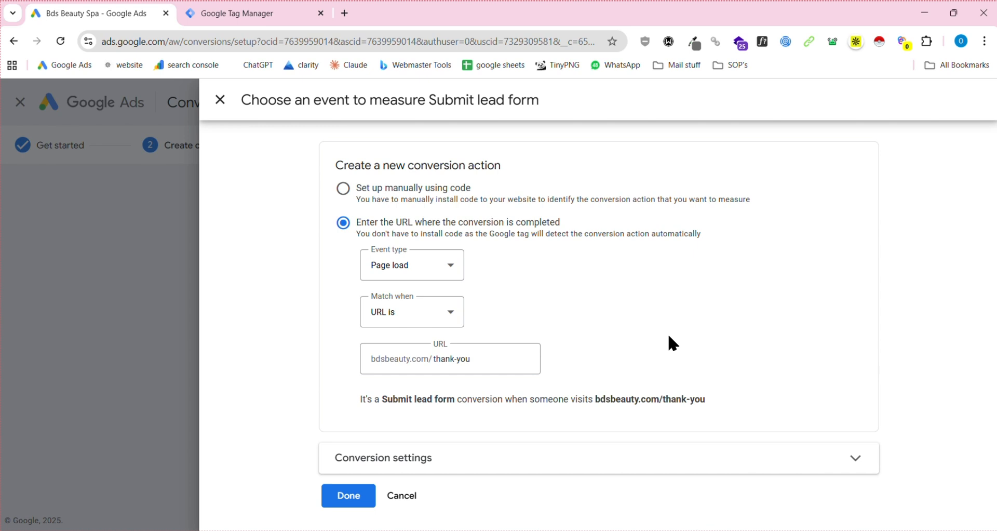
Step: Expand the conversion settings and choose not to use a value for this conversion action
click(700, 460)
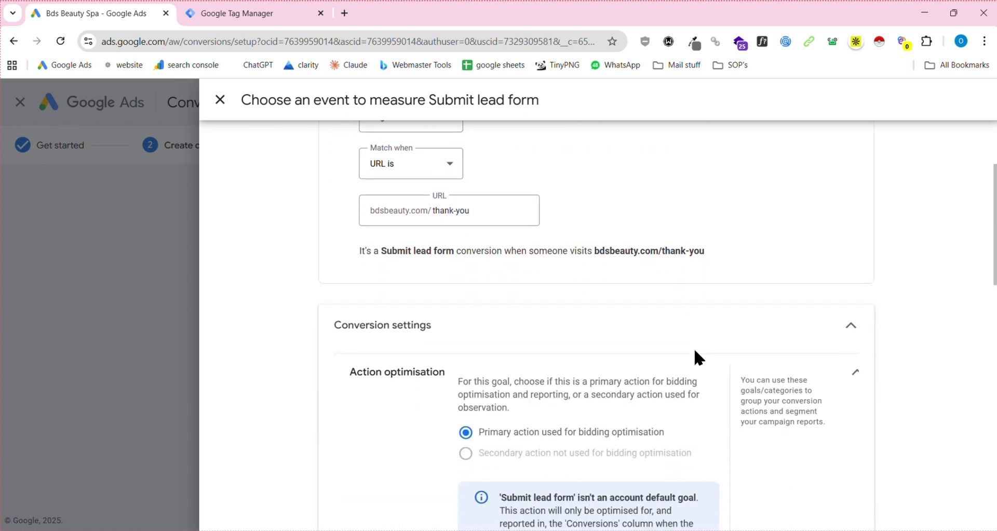
scroll(520, 311, down, 1)
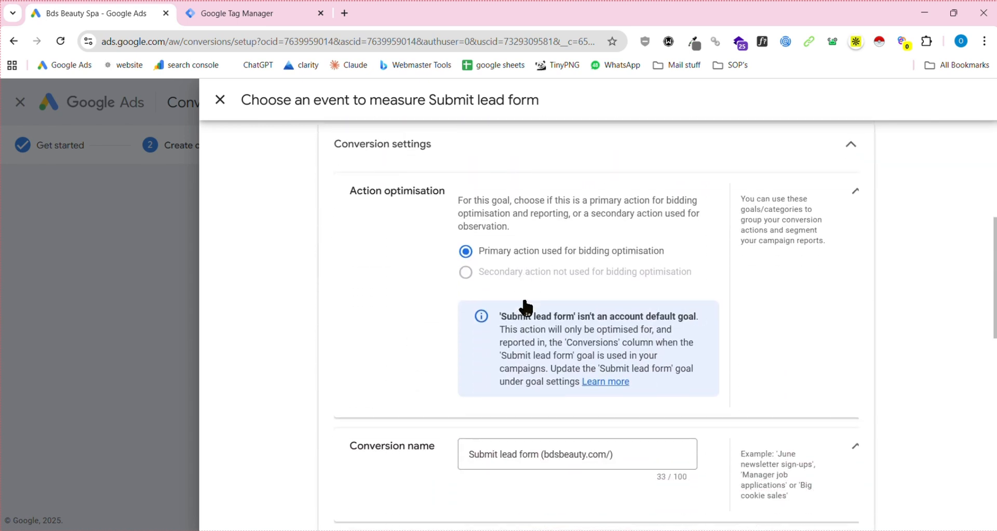
scroll(417, 434, down, 2)
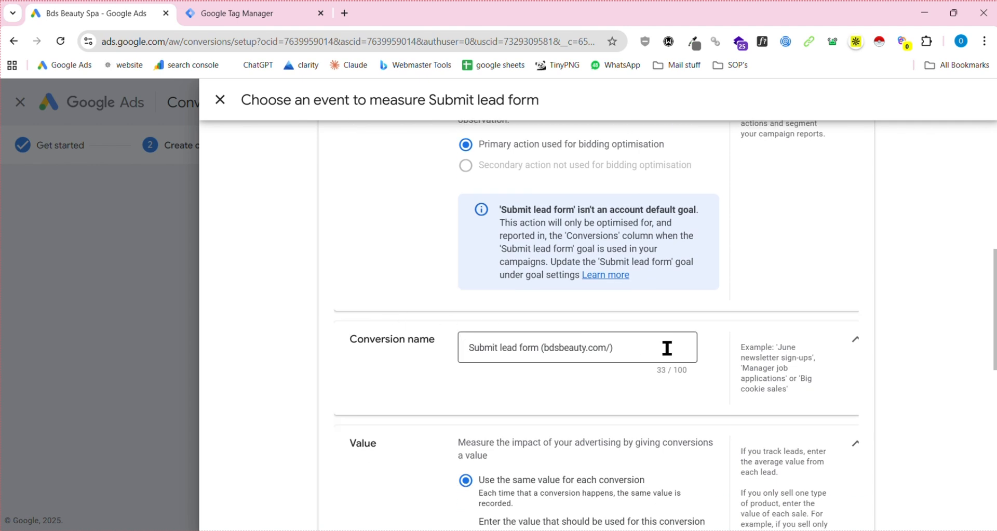
scroll(667, 348, down, 3)
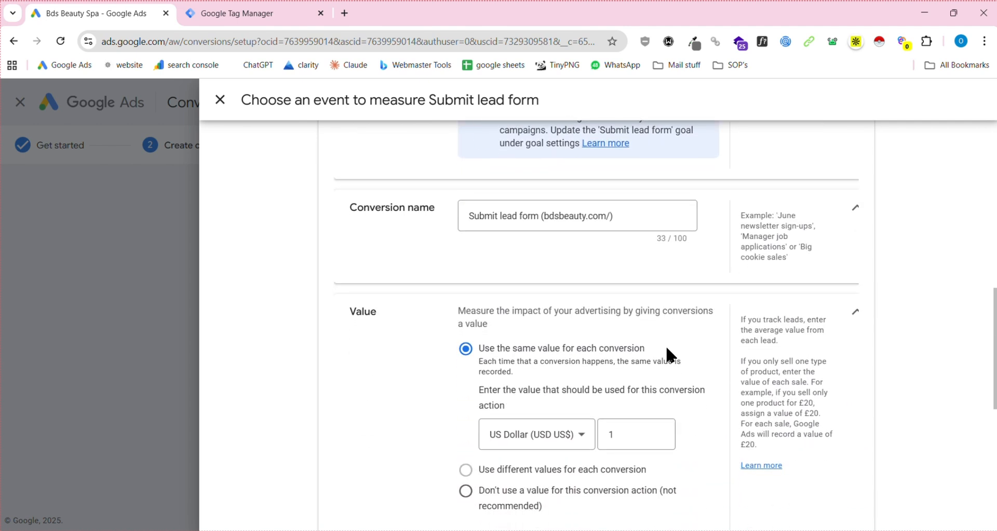
scroll(666, 352, down, 1)
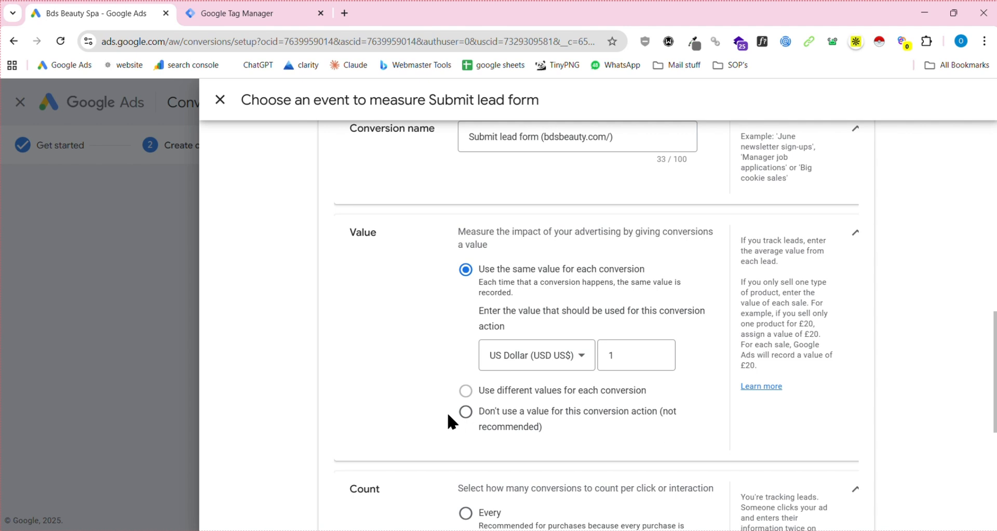
click(464, 413)
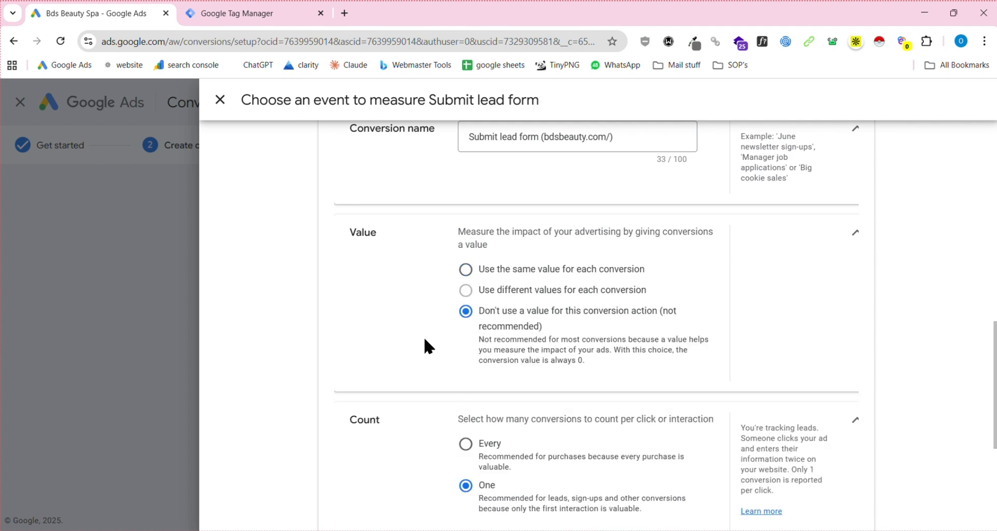
Step: Review the Count setting and expand the click-through conversion window settings
scroll(424, 339, down, 2)
scroll(597, 373, down, 1)
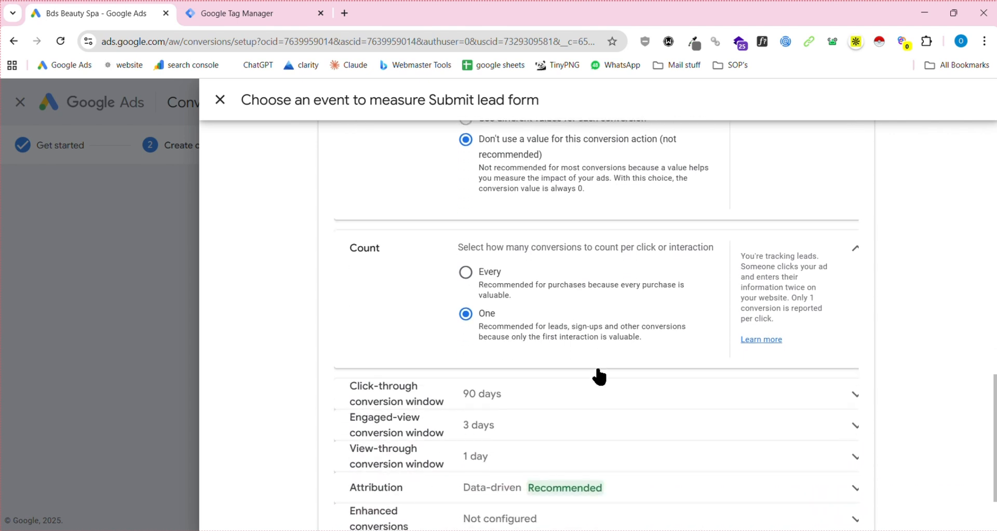
scroll(599, 376, down, 2)
click(635, 310)
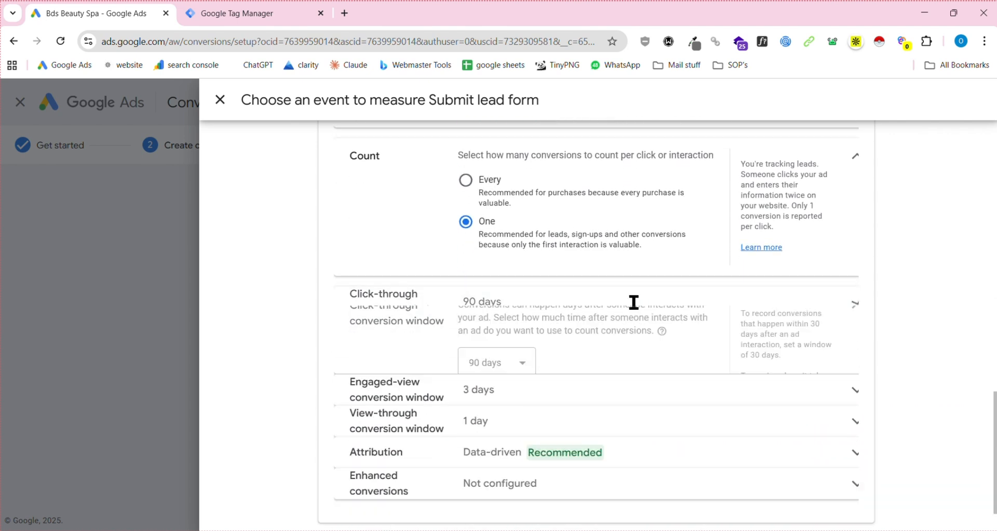
scroll(648, 403, down, 3)
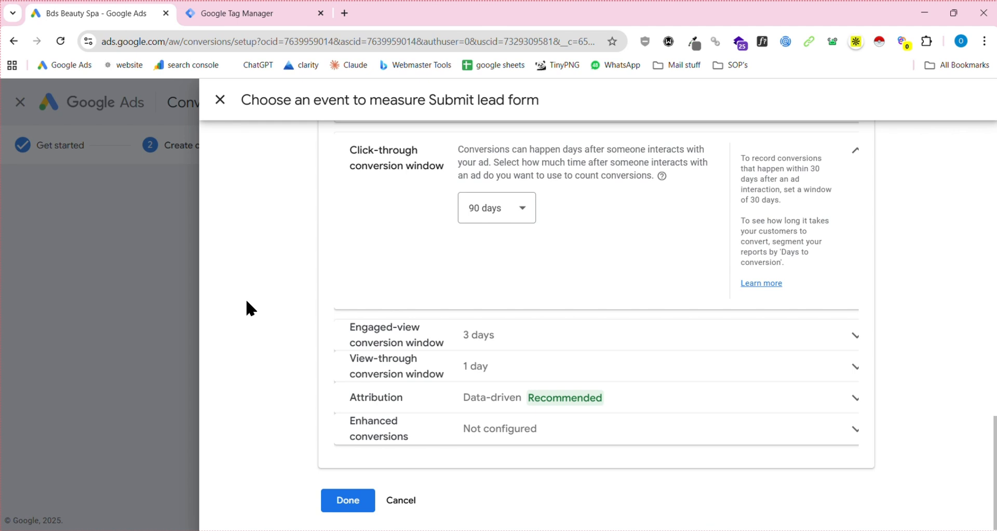
Step: Look through the installed browser extensions and close the Submit lead form event setup without saving it
click(927, 42)
scroll(814, 229, down, 3)
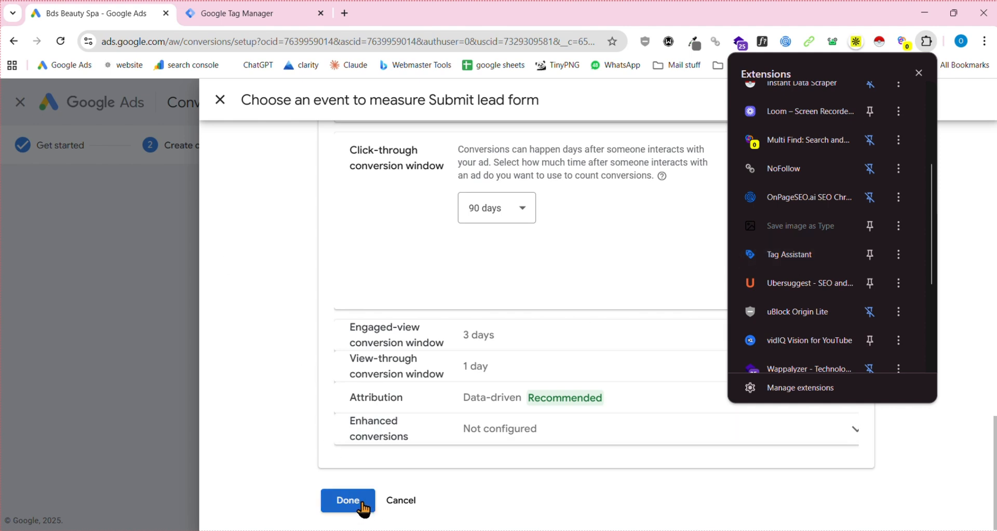
click(221, 100)
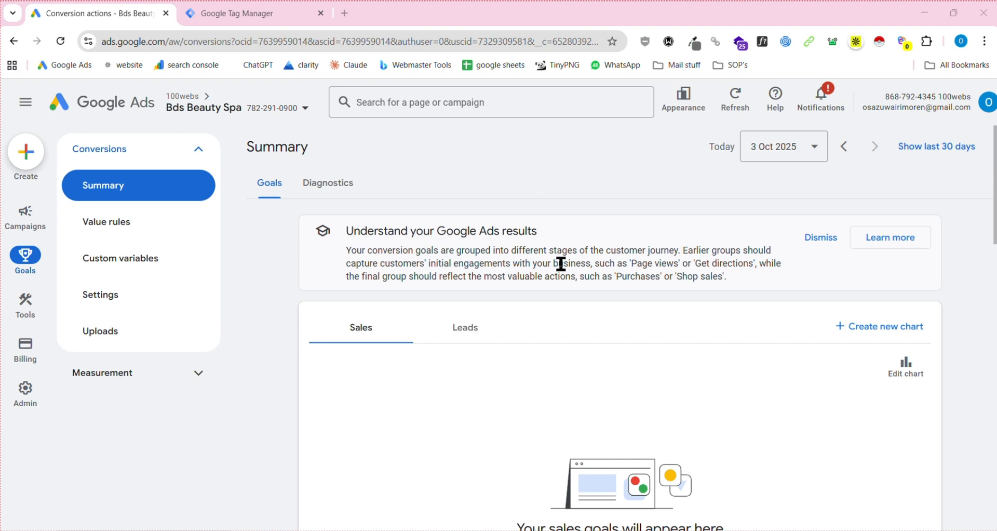
Step: Start creating another conversion action and choose Contact from the full list of categories
scroll(561, 264, down, 1)
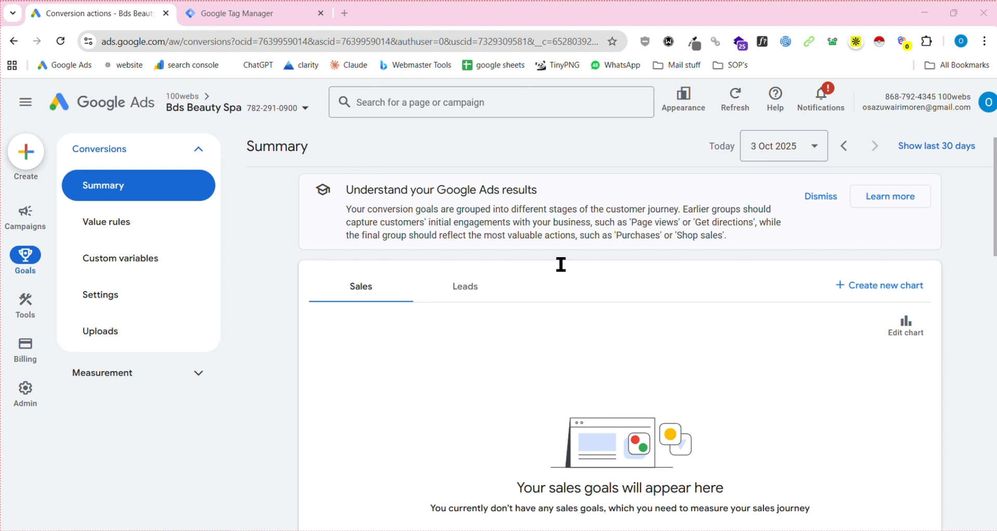
scroll(561, 264, down, 2)
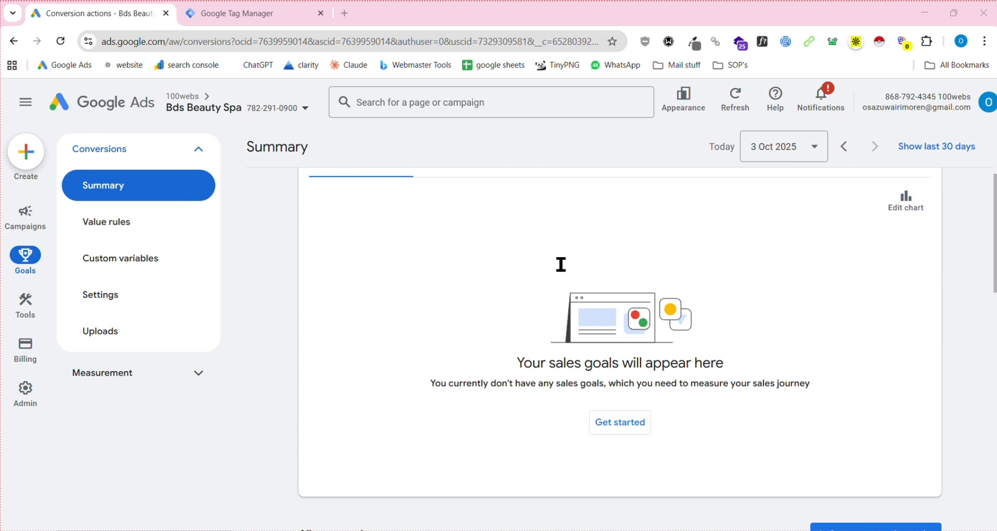
scroll(561, 265, down, 5)
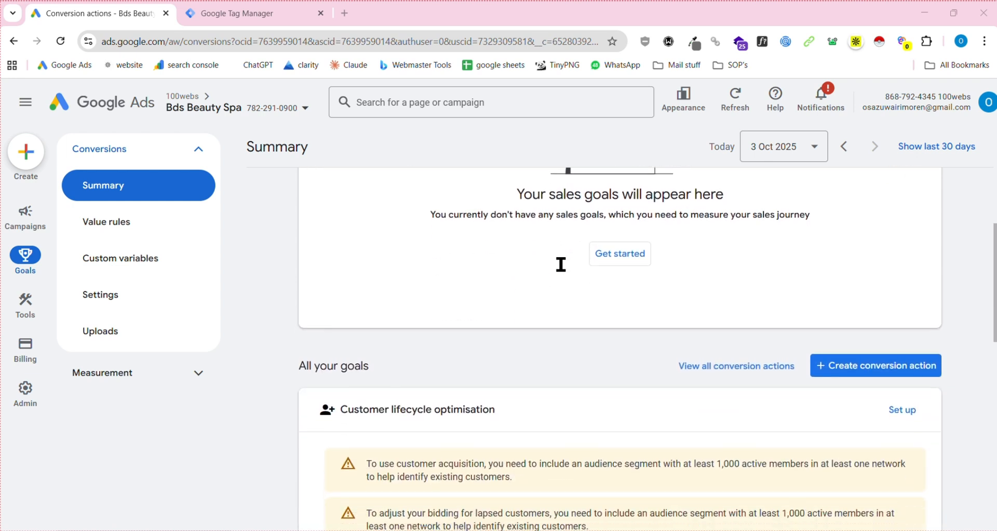
click(899, 244)
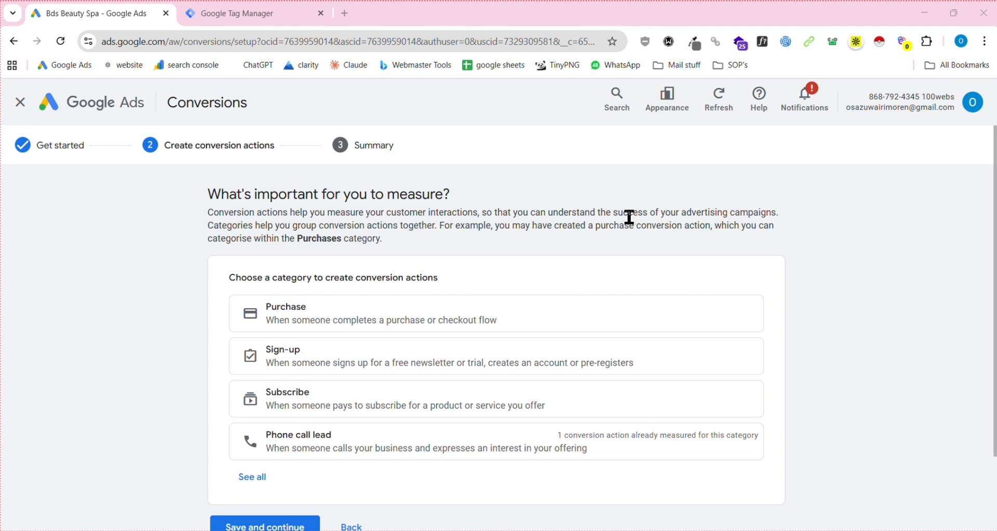
scroll(231, 310, down, 1)
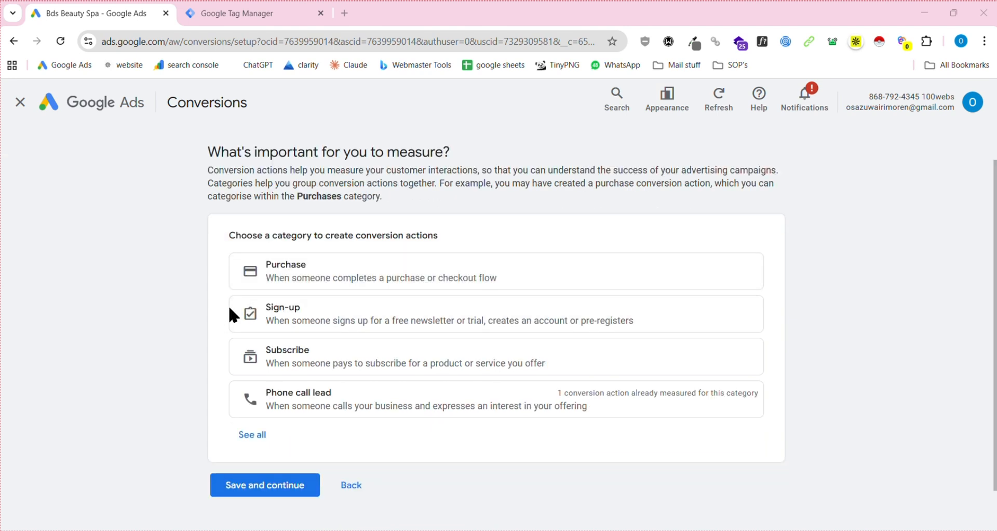
click(251, 435)
scroll(483, 338, down, 3)
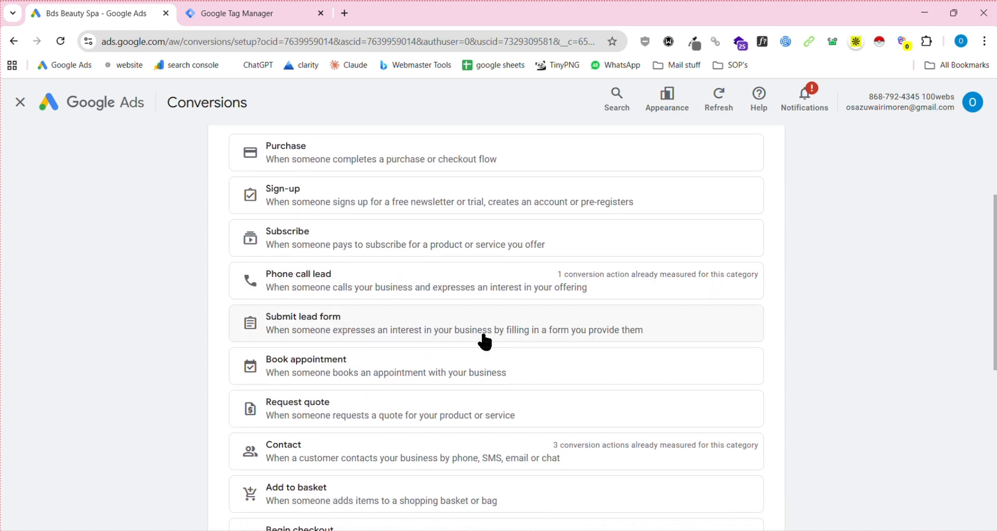
scroll(372, 396, down, 2)
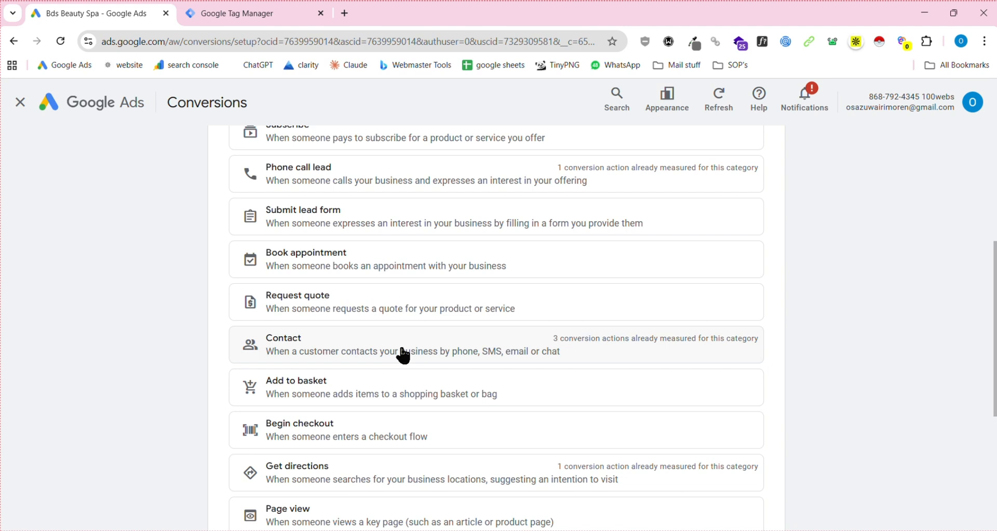
click(403, 355)
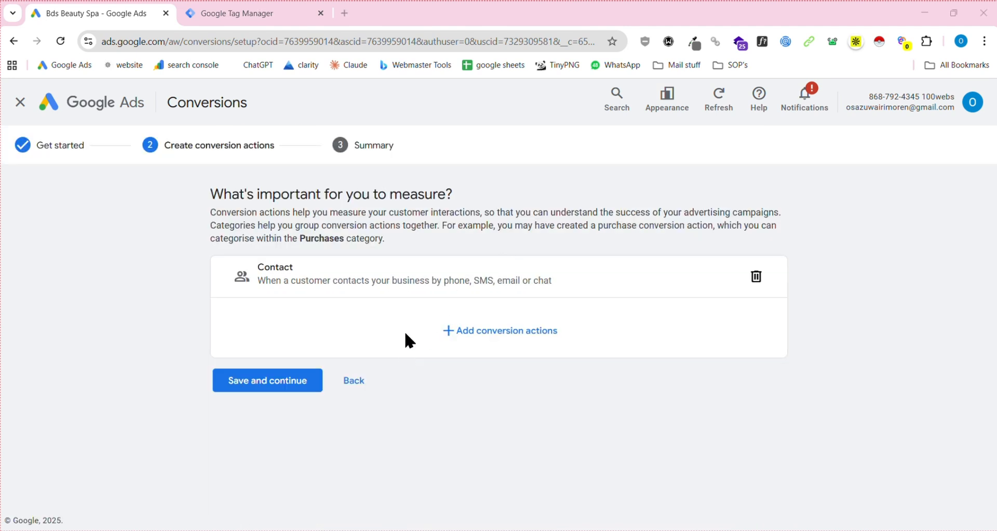
Step: Add a bdsbeauty.com web conversion action for Contact and choose to set it up manually using code
click(498, 342)
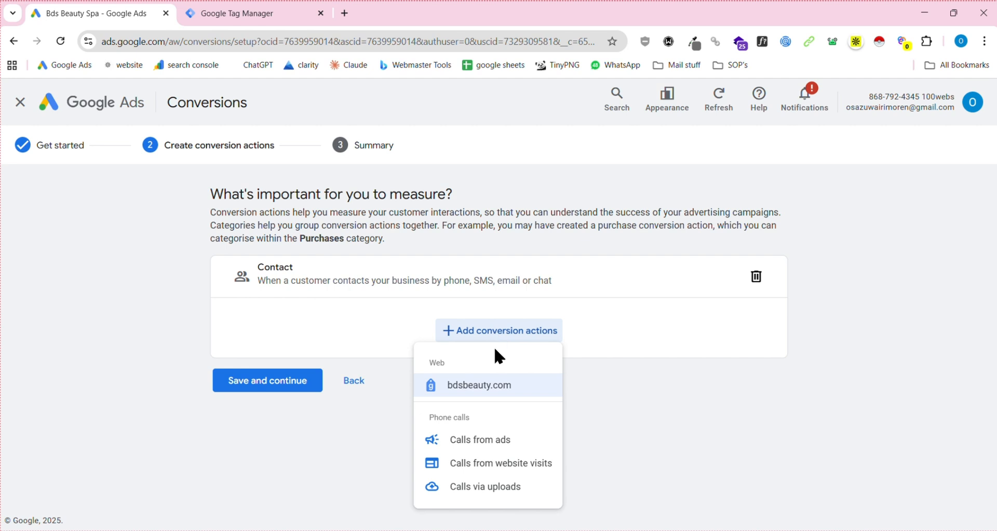
click(503, 387)
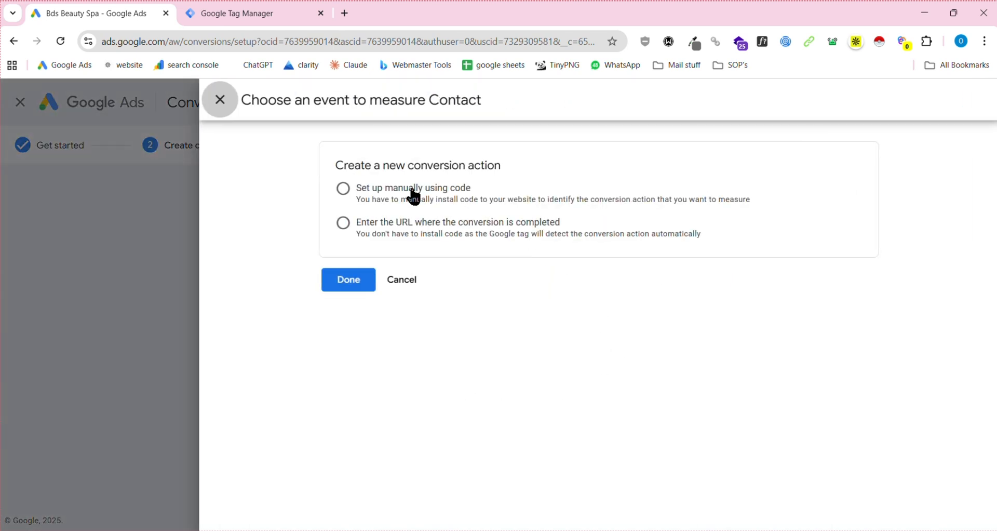
click(414, 197)
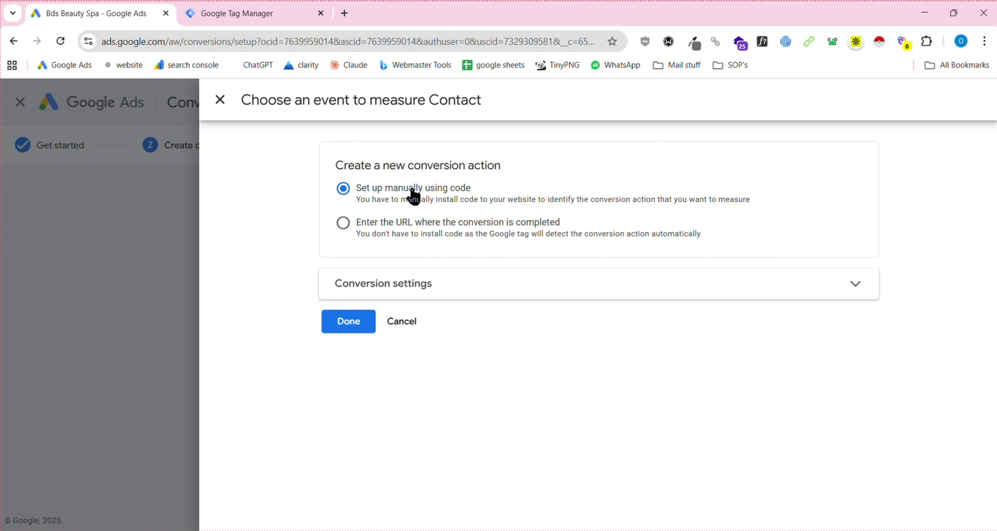
Step: Expand the Contact conversion settings and choose not to use a value for this conversion action
click(448, 292)
scroll(561, 295, down, 4)
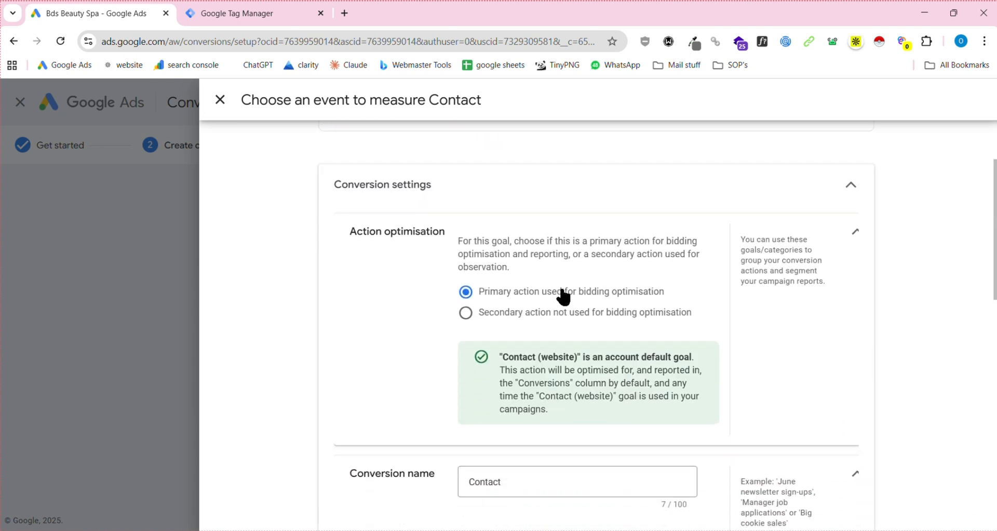
scroll(562, 282, down, 2)
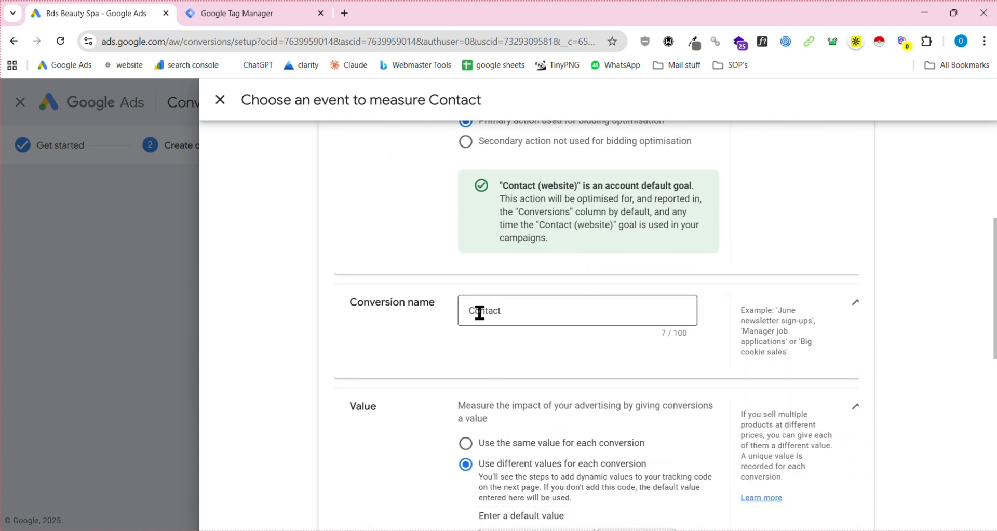
scroll(540, 317, down, 1)
scroll(555, 329, down, 1)
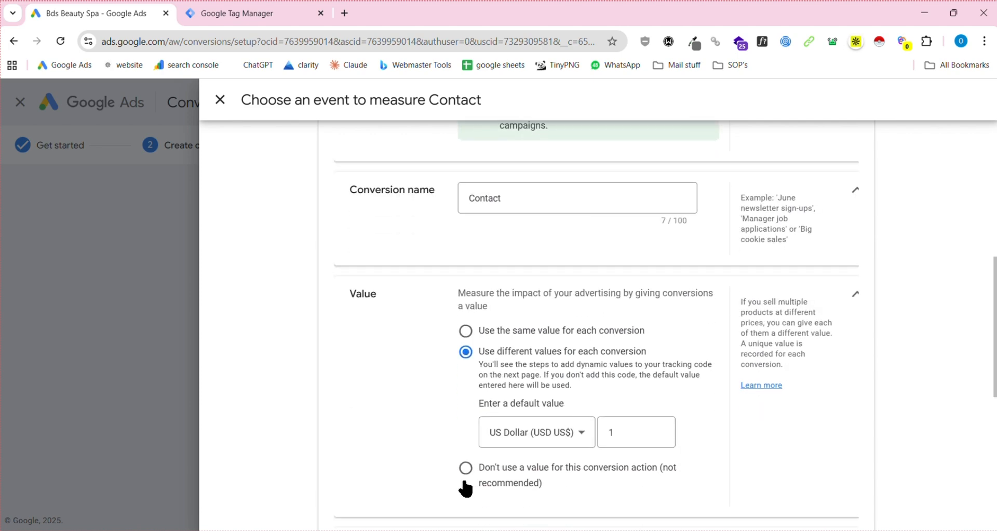
click(466, 473)
Step: Review the Count and conversion window settings, and exit the Contact conversion setup without saving it
scroll(621, 343, down, 4)
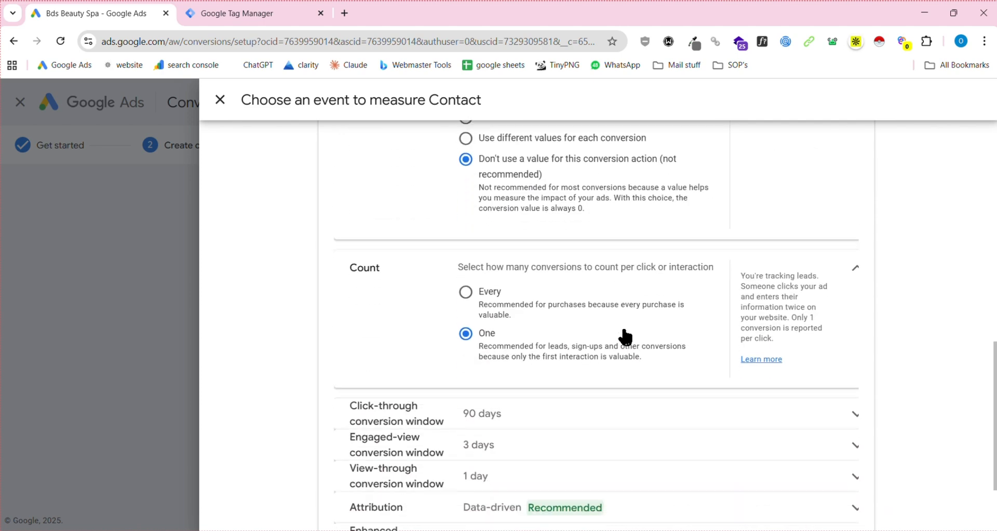
scroll(641, 312, down, 1)
scroll(530, 363, down, 1)
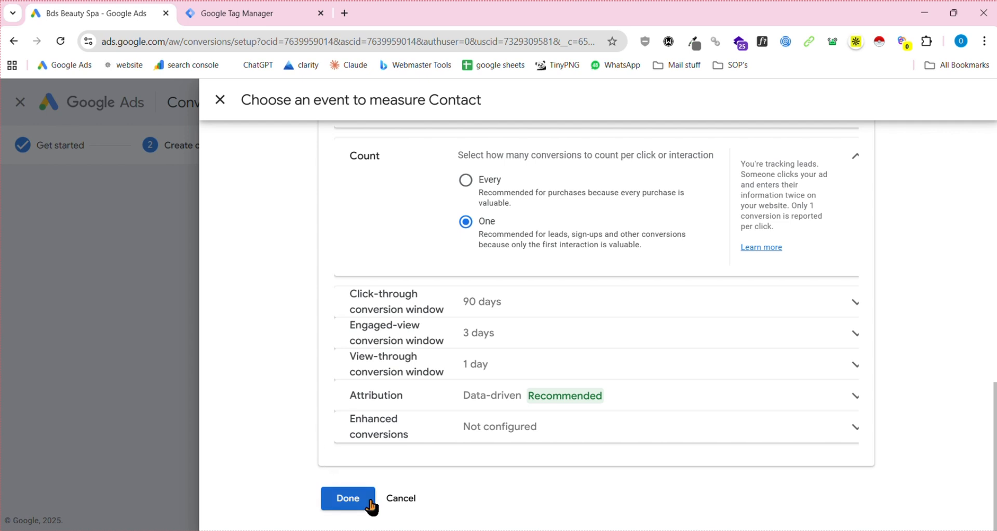
click(220, 99)
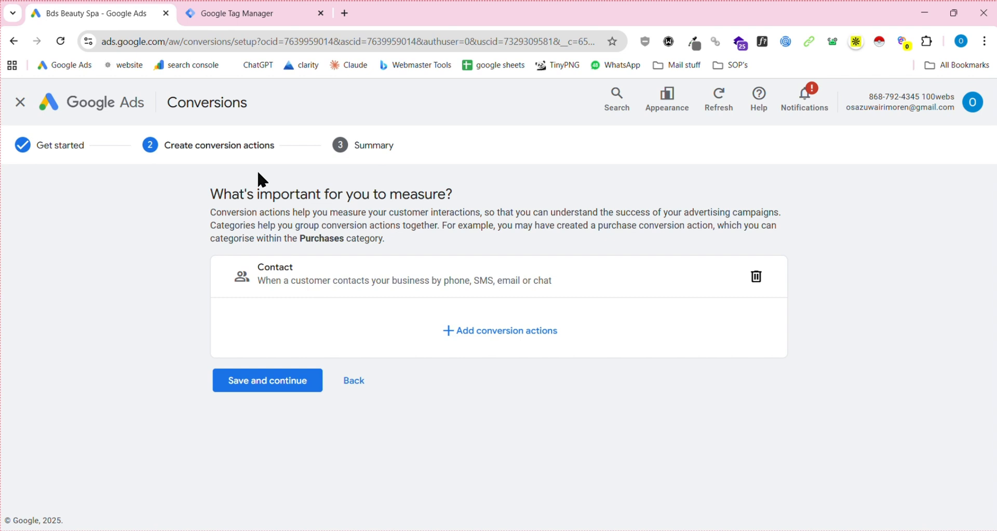
click(26, 104)
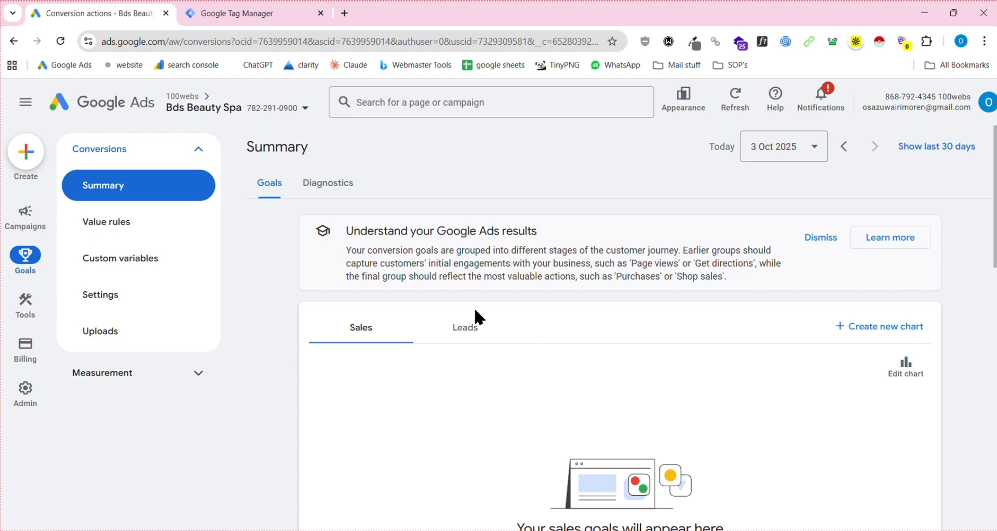
Step: Expand the Contact goal in the conversion summary and open its WhatsApp Clicks On Website conversion action
scroll(475, 310, down, 15)
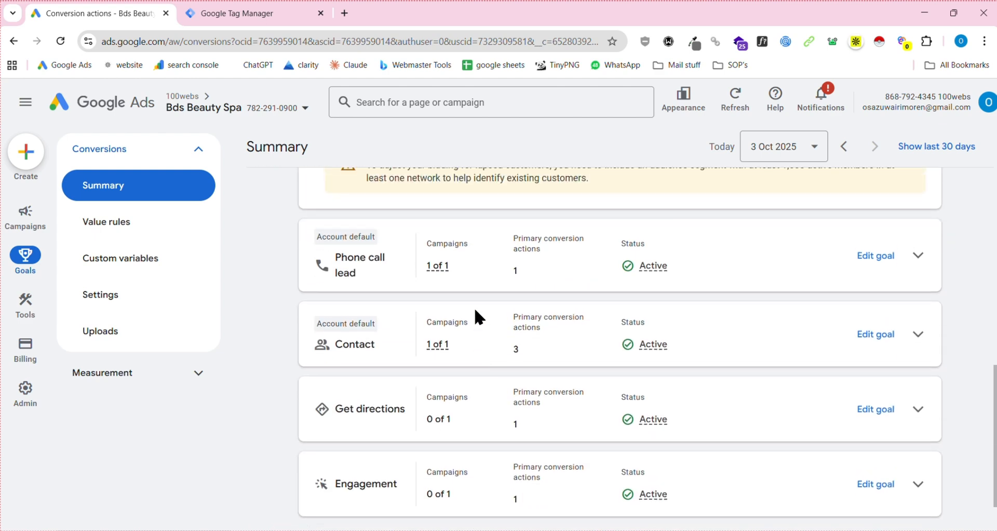
click(919, 335)
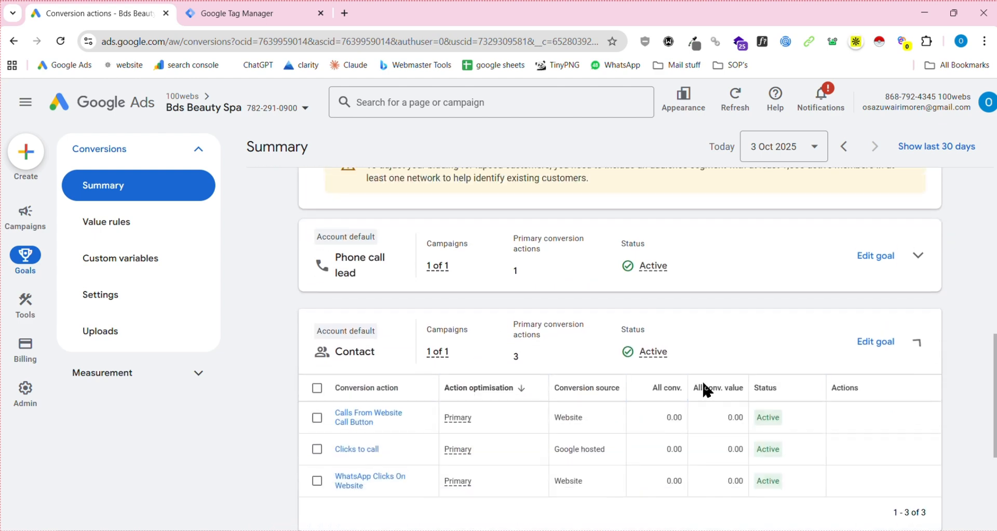
scroll(613, 397, down, 2)
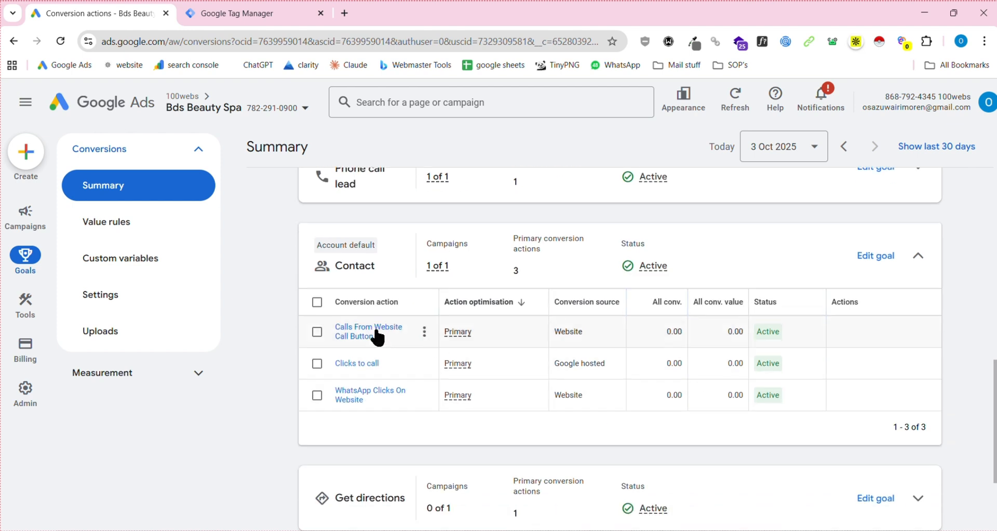
click(360, 392)
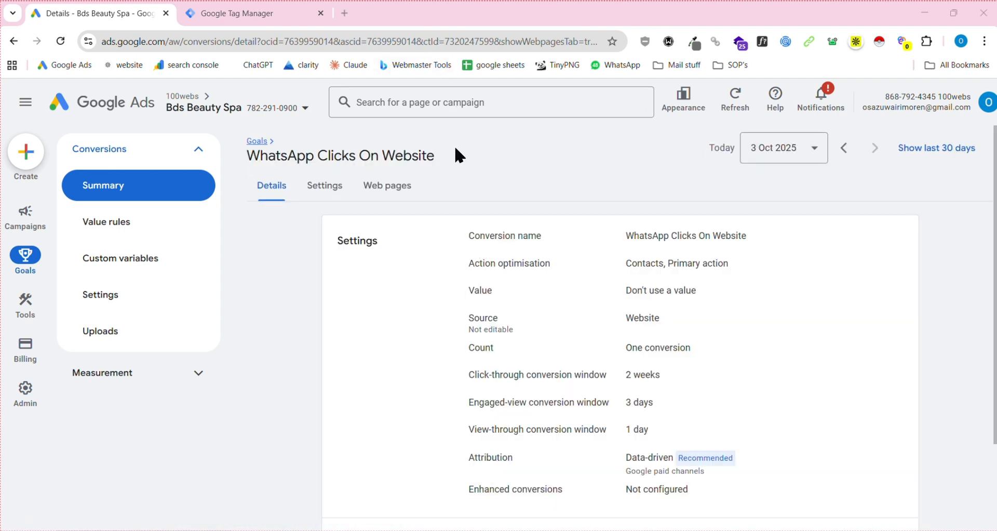
Step: Expand the tag setup for WhatsApp Clicks On Website and show the Google Tag Manager installation instructions
scroll(473, 217, down, 2)
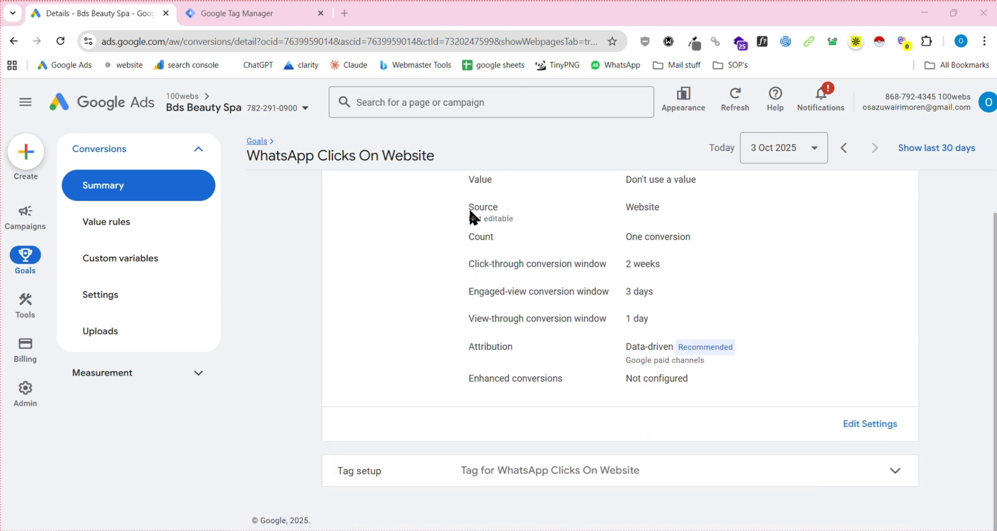
click(499, 479)
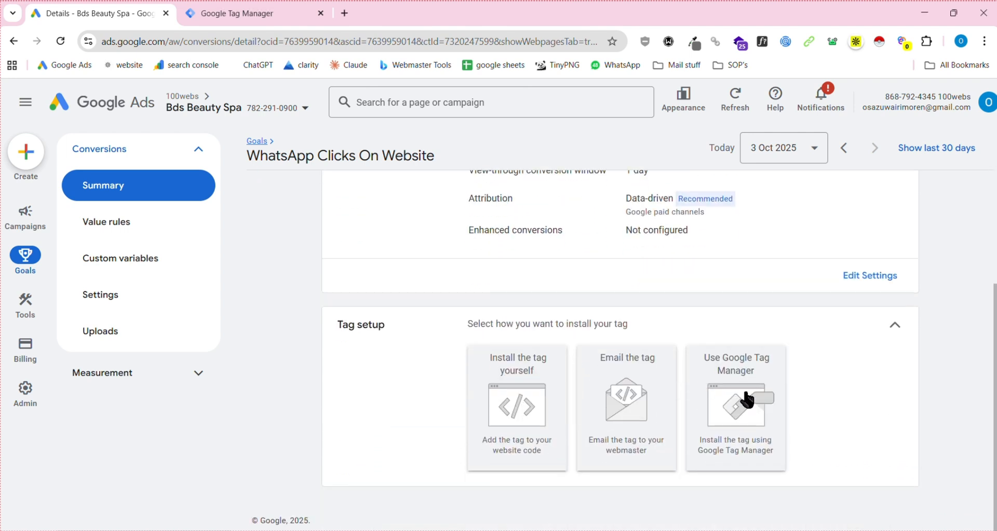
click(746, 395)
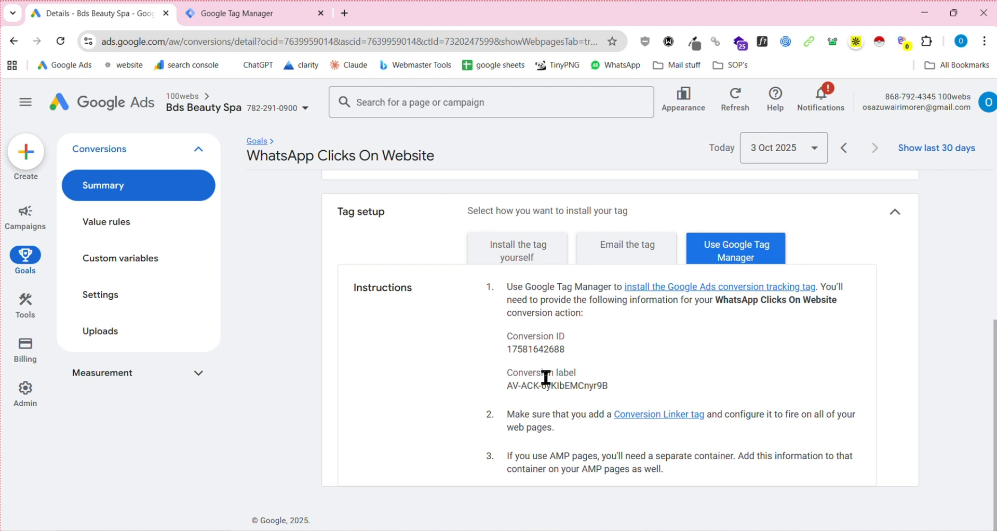
key(ctrl+Tab)
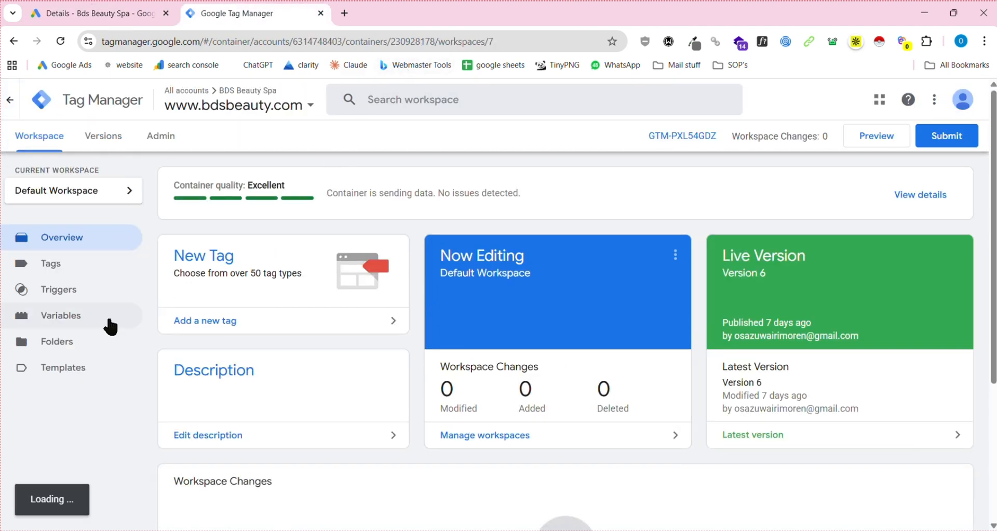
click(88, 272)
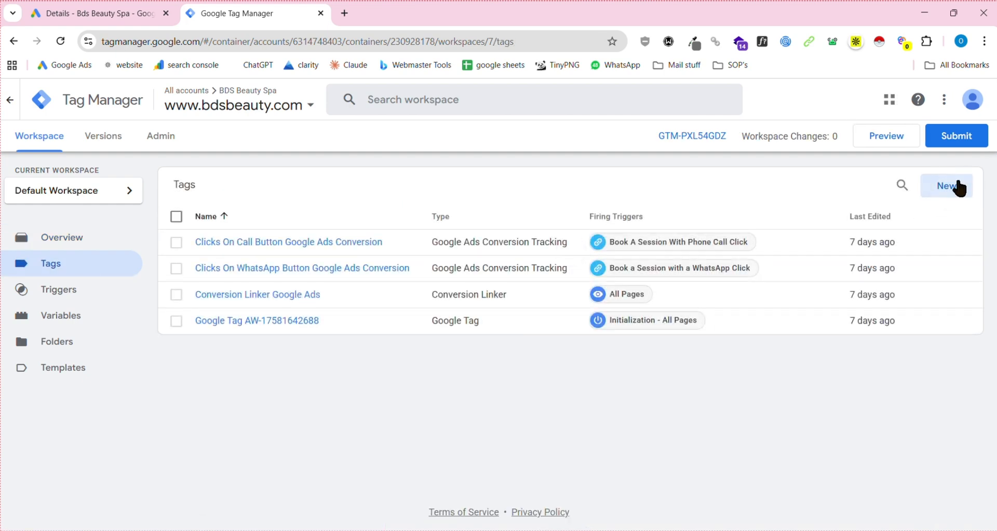
click(950, 186)
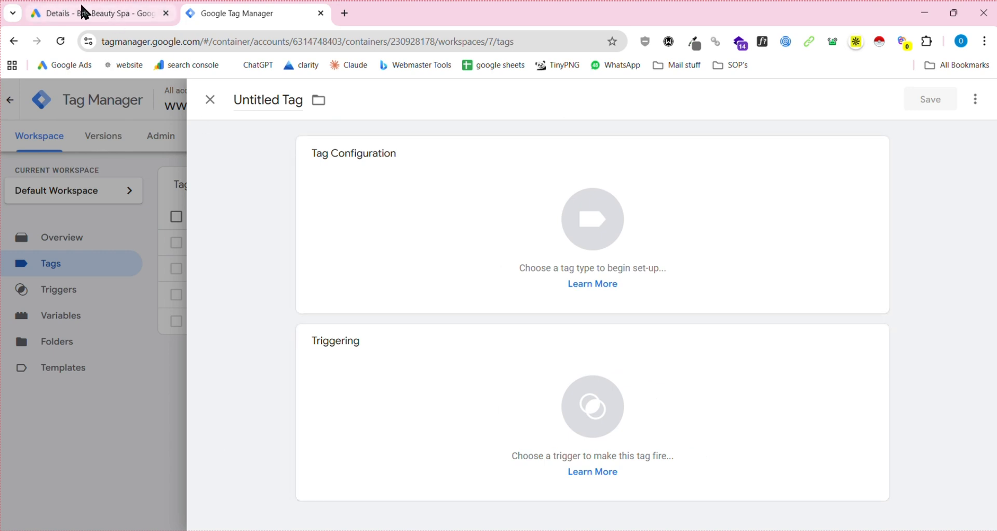
Step: Check the Conversion Linker instruction in the Google Ads tag setup, and return to the untitled tag in Google Tag Manager
click(84, 12)
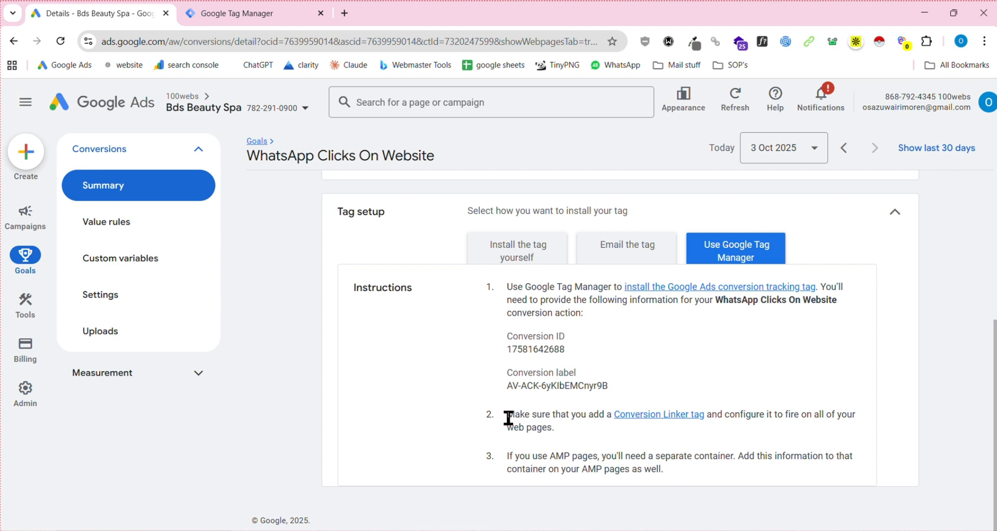
drag(509, 418, 842, 413)
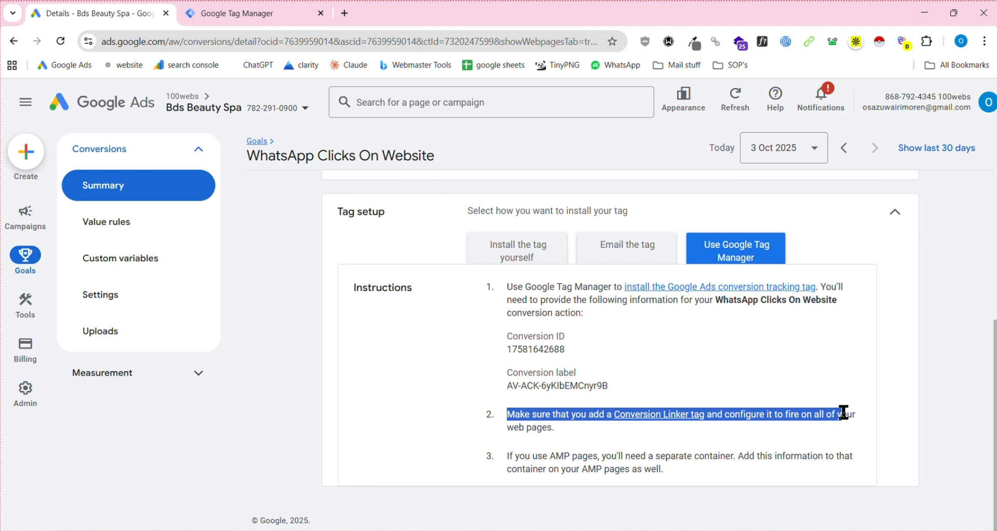
click(843, 412)
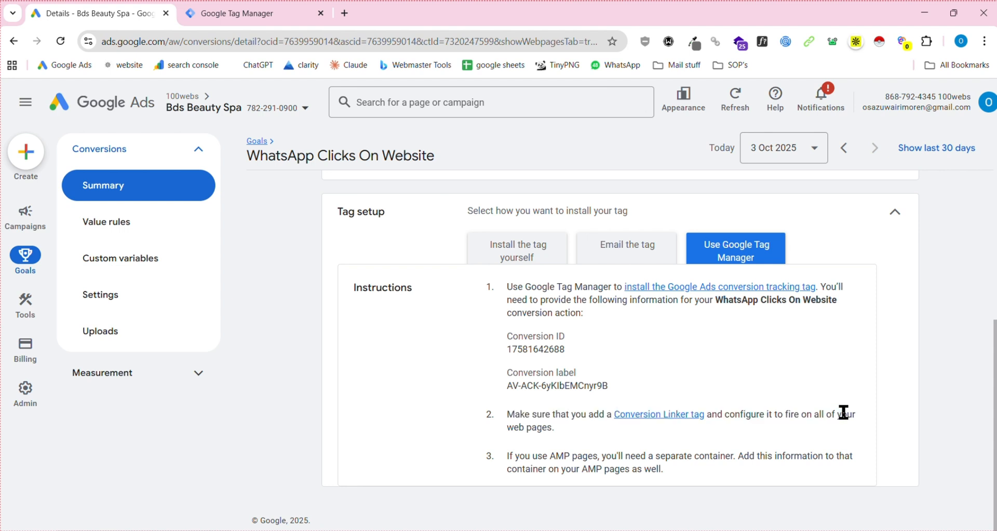
click(242, 8)
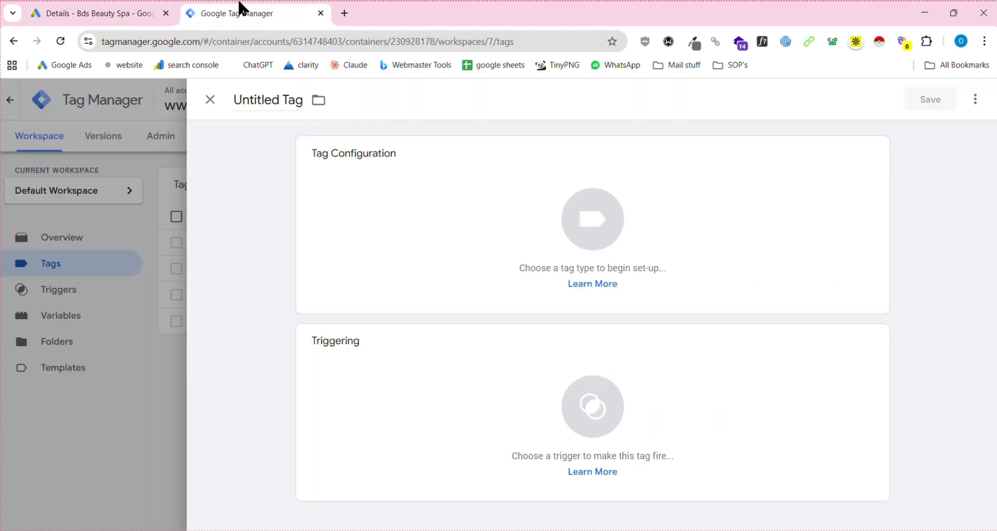
Step: Set the new tag's type to Conversion Linker from the Google Ads tag types
click(745, 199)
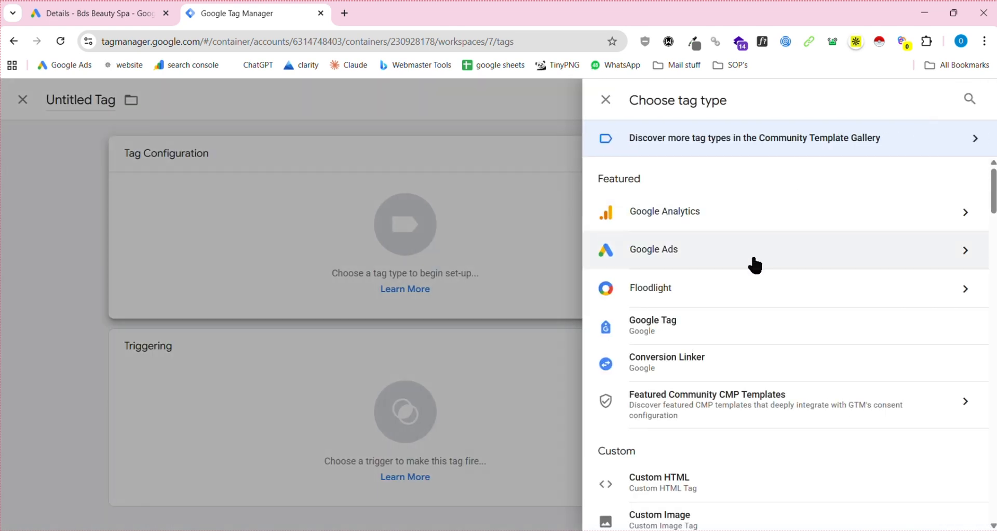
click(748, 265)
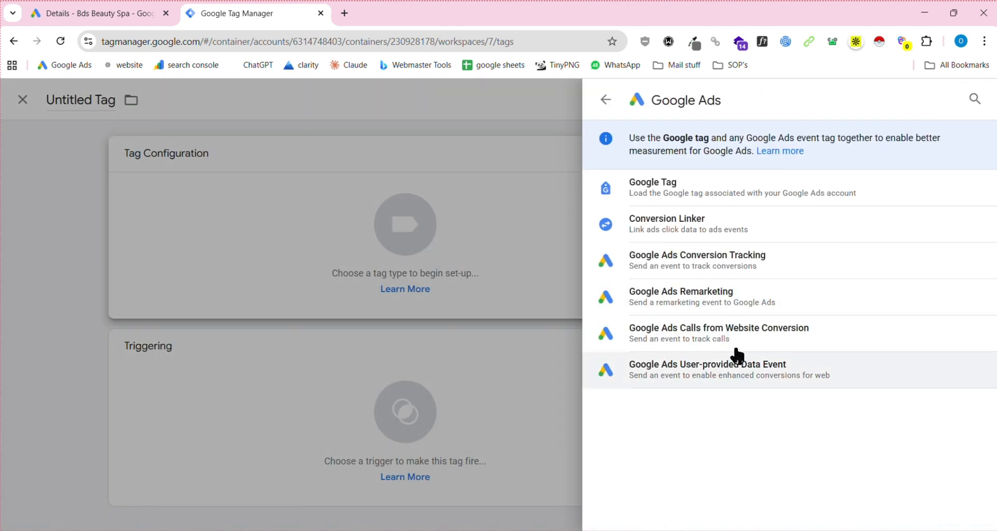
click(726, 238)
scroll(410, 363, down, 1)
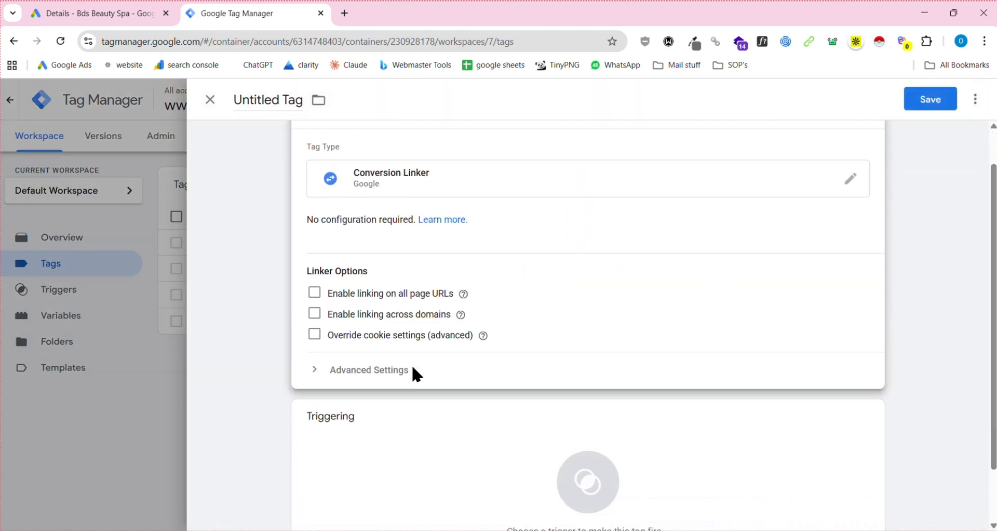
Step: Enable linking on all page URLs for the Conversion Linker tag and set its firing trigger to All Pages
click(316, 295)
scroll(563, 372, down, 1)
click(493, 425)
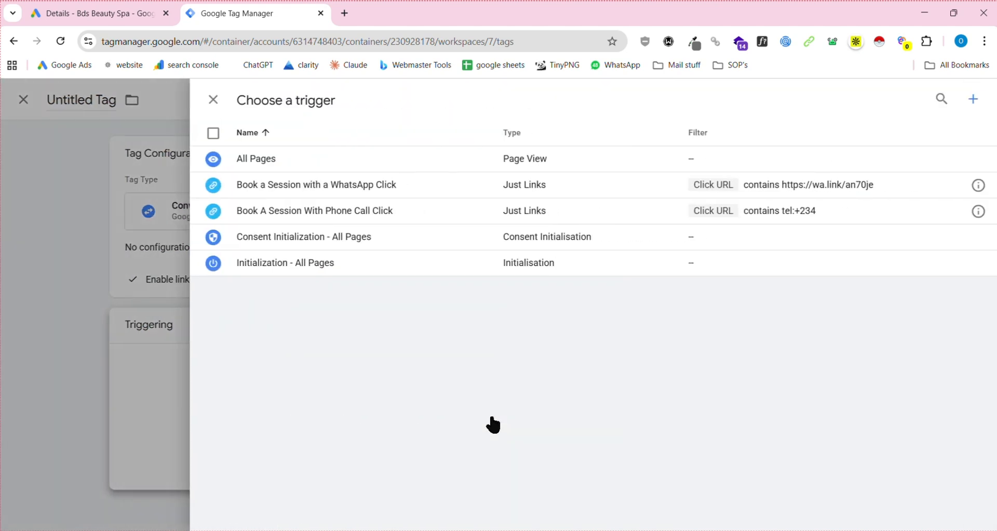
click(405, 170)
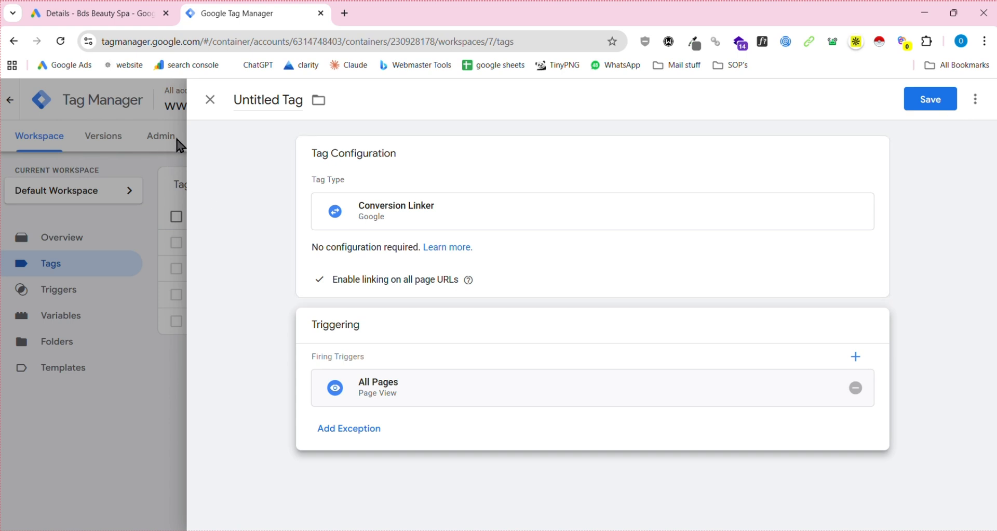
Step: Leave the untitled Conversion Linker tag and discard its unsaved changes
click(211, 115)
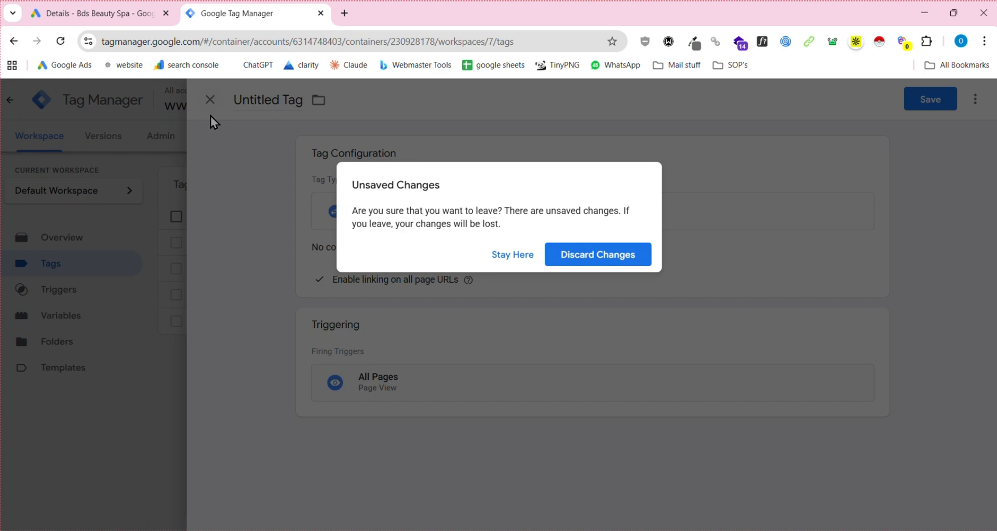
click(602, 255)
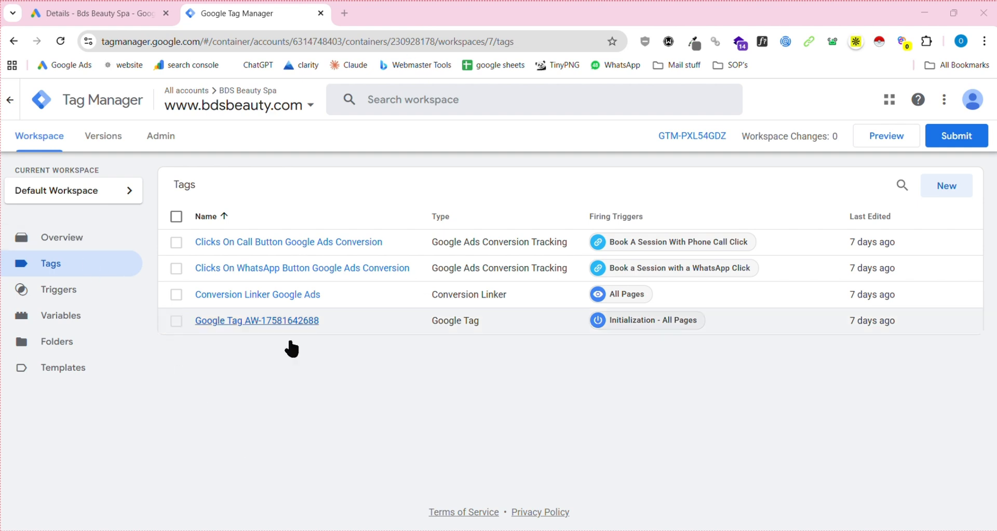
Step: Start a new tag and set its type to Google Ads Conversion Tracking
click(956, 193)
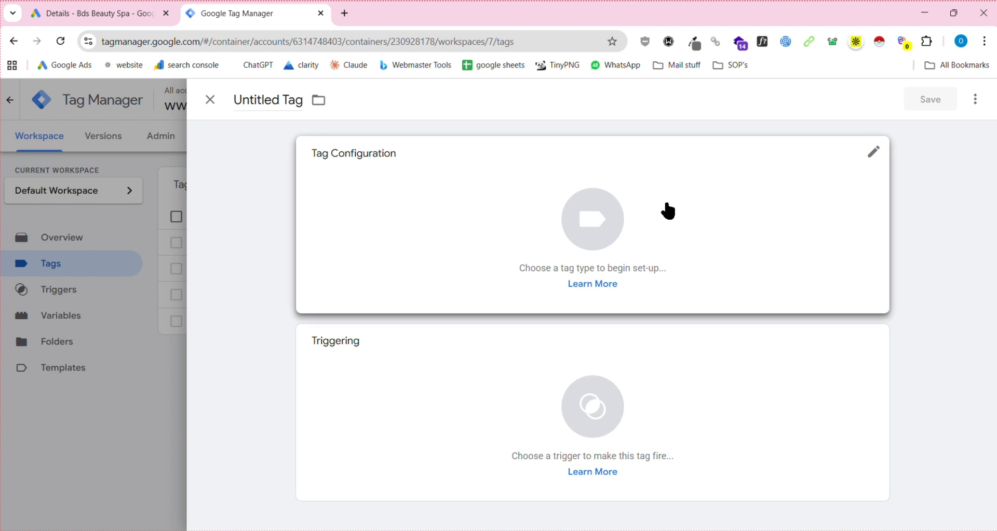
click(666, 210)
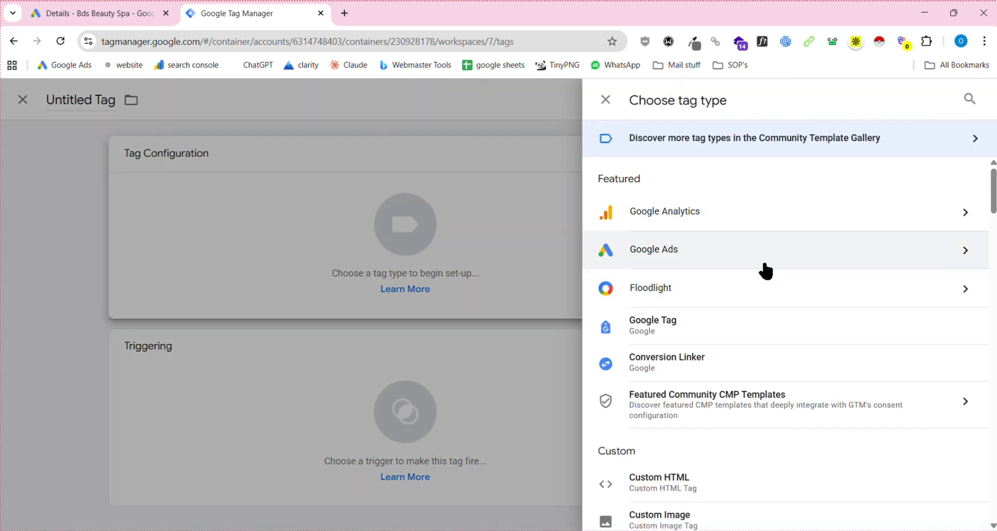
click(766, 266)
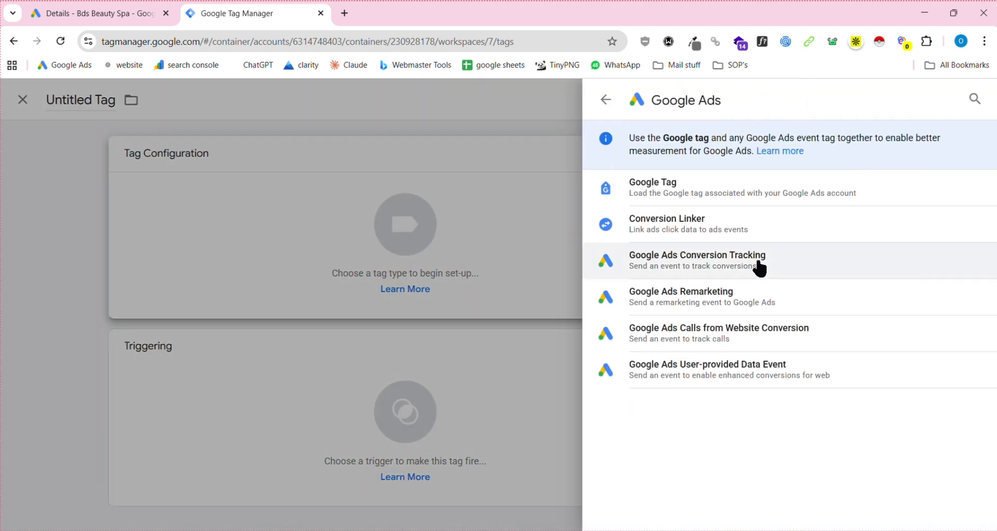
click(795, 261)
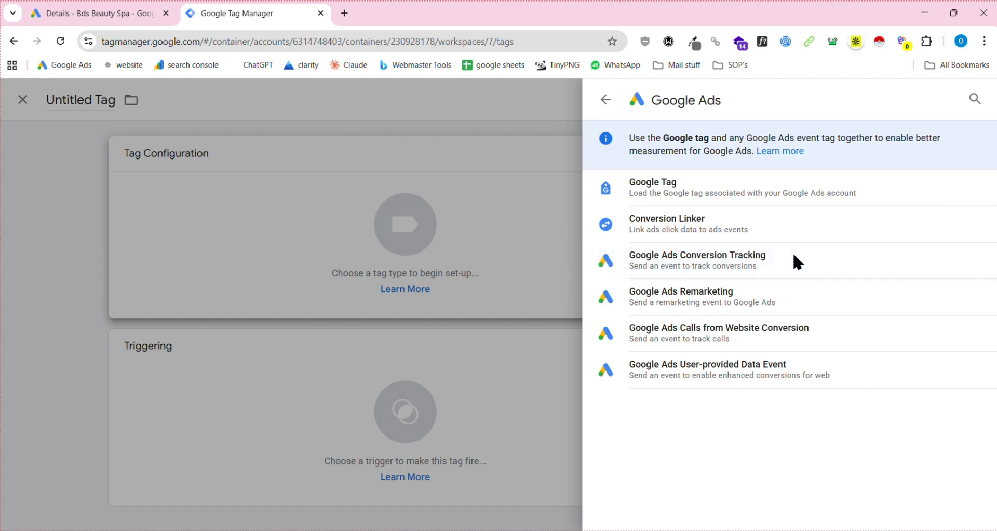
scroll(662, 358, down, 1)
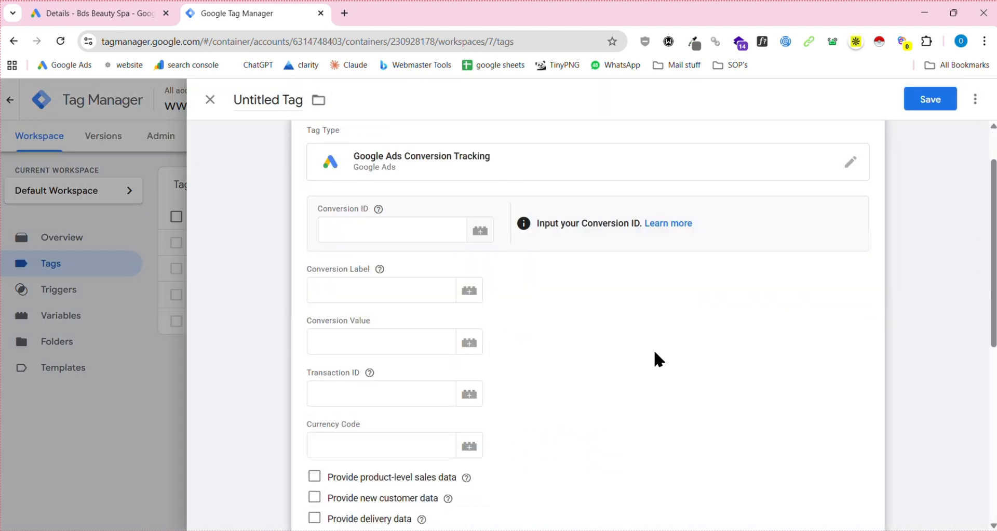
scroll(514, 288, down, 1)
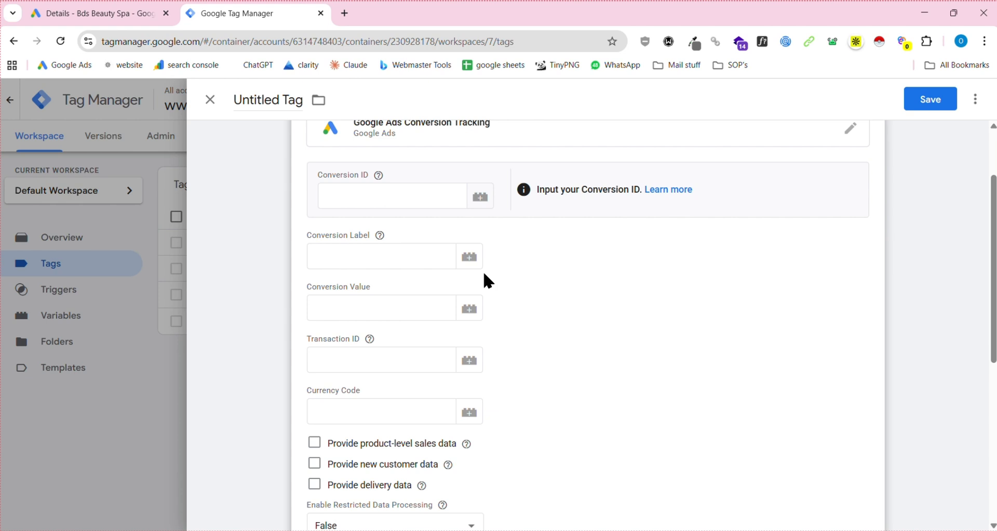
Step: Copy the conversion ID of WhatsApp Clicks On Website from Google Ads into the Conversion ID of the Tag Manager tag
click(111, 15)
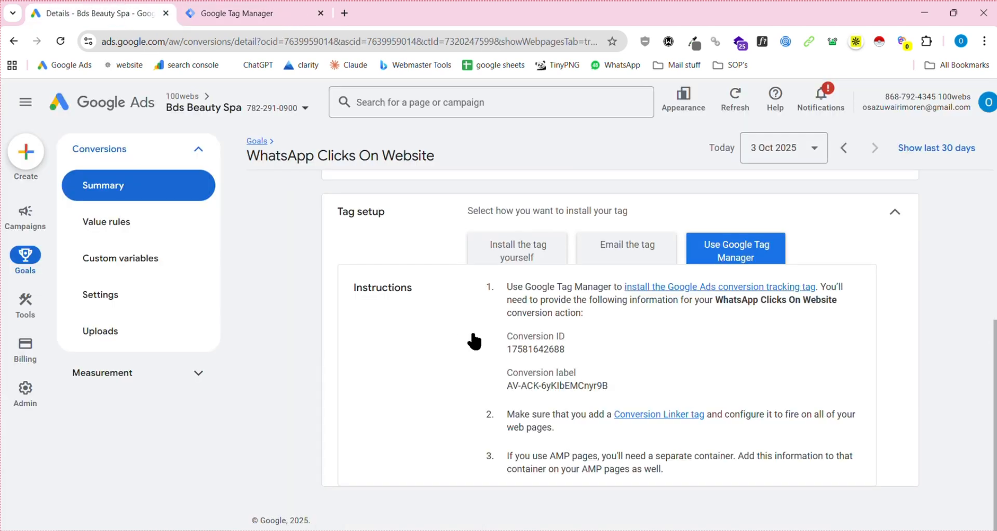
double_click(548, 351)
right_click(548, 351)
click(656, 171)
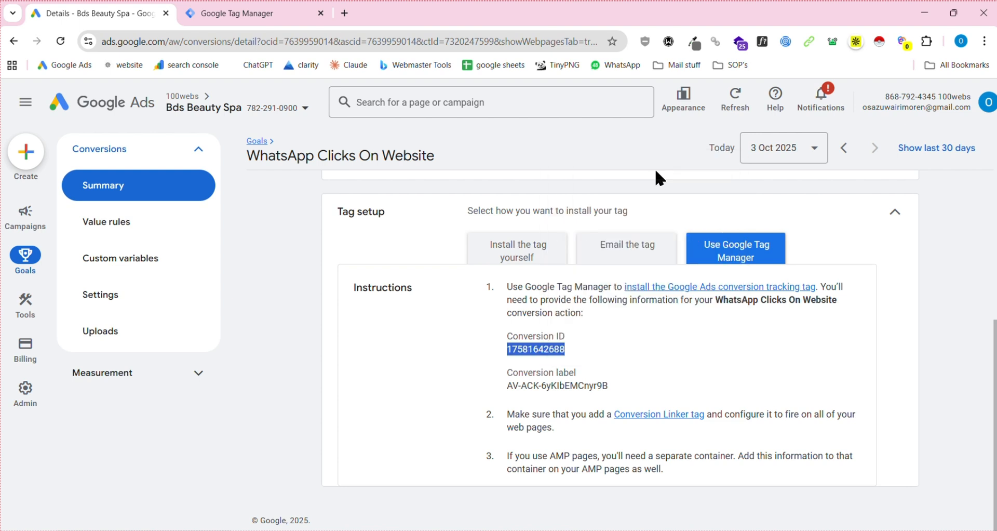
click(237, 13)
click(379, 202)
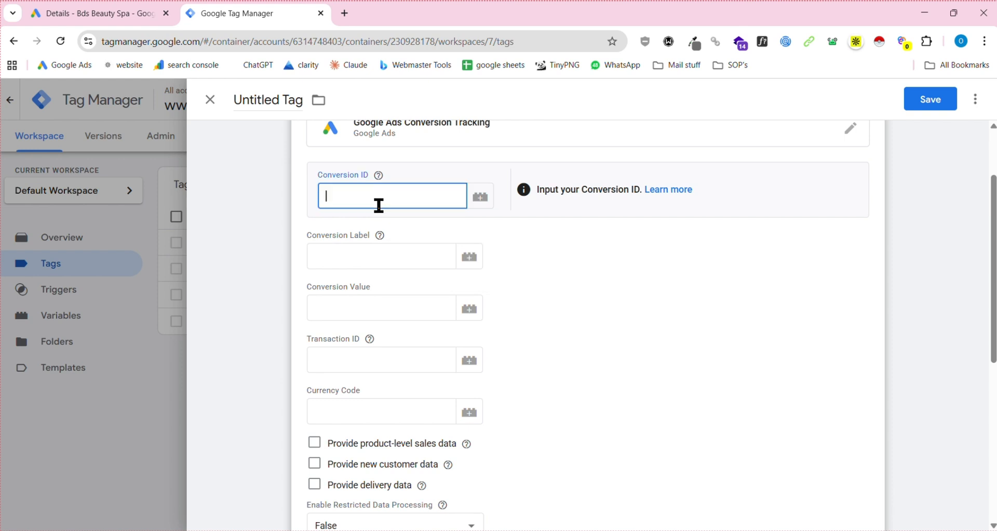
key(ctrl+v)
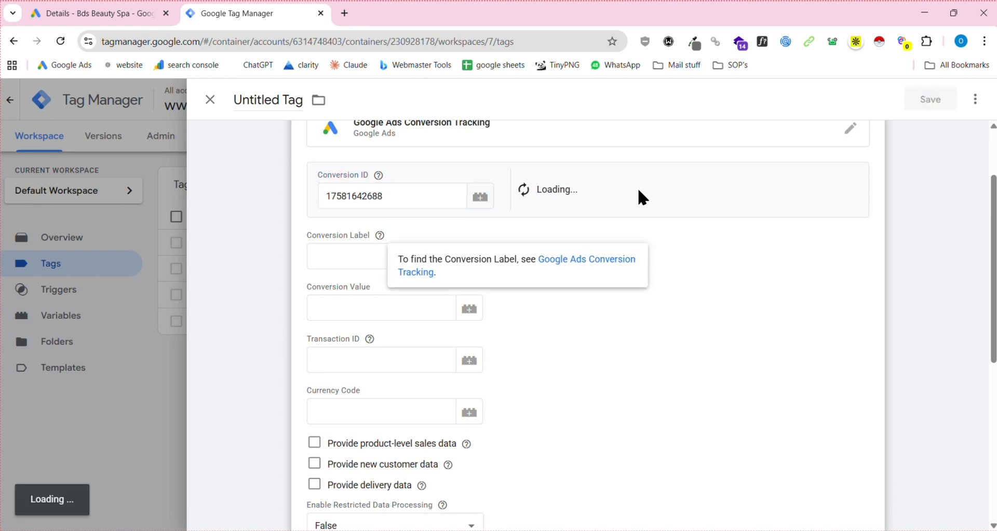
Step: Copy the conversion label of WhatsApp Clicks On Website from Google Ads into the Conversion Label of the Tag Manager tag
click(52, 9)
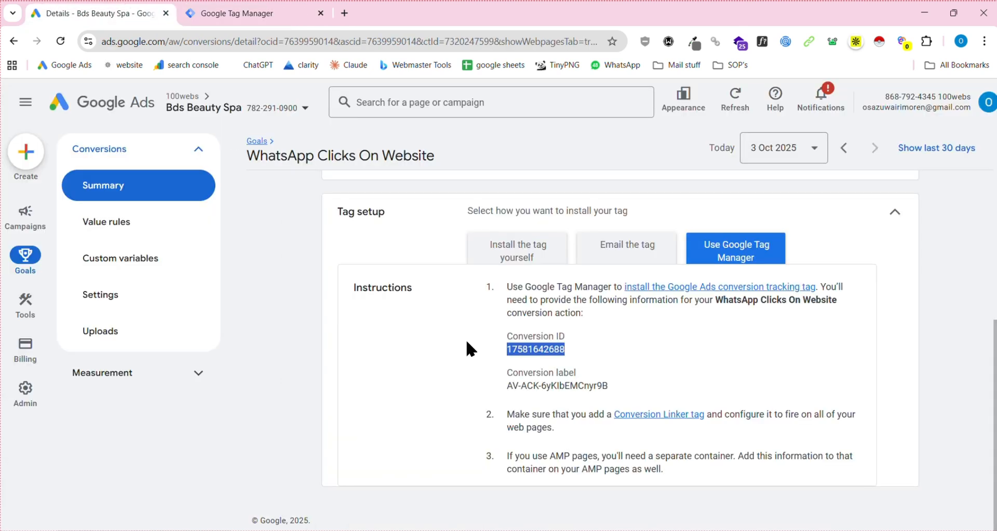
triple_click(538, 386)
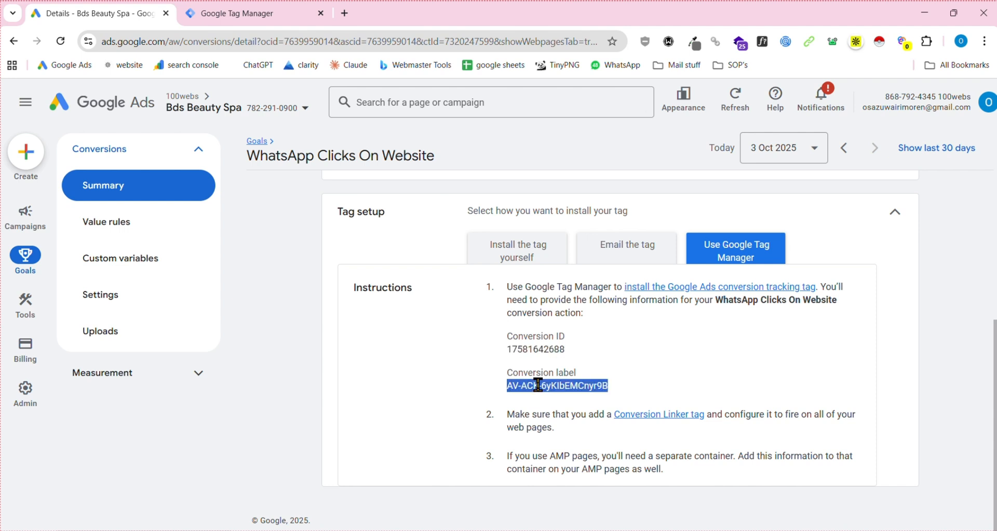
click(264, 14)
click(363, 259)
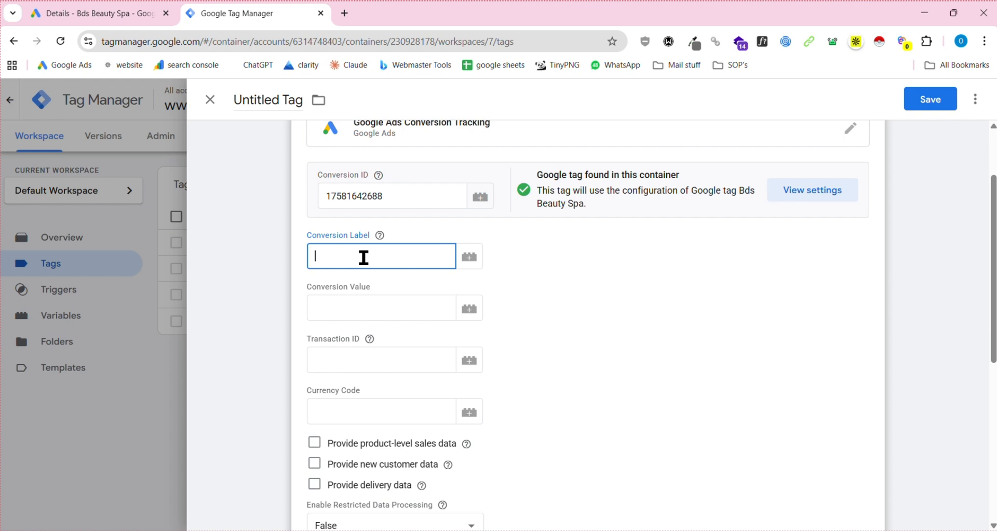
key(ctrl+v)
click(640, 281)
Step: Create a new trigger for the conversion tracking tag and set its type to Just Links
scroll(640, 282, down, 5)
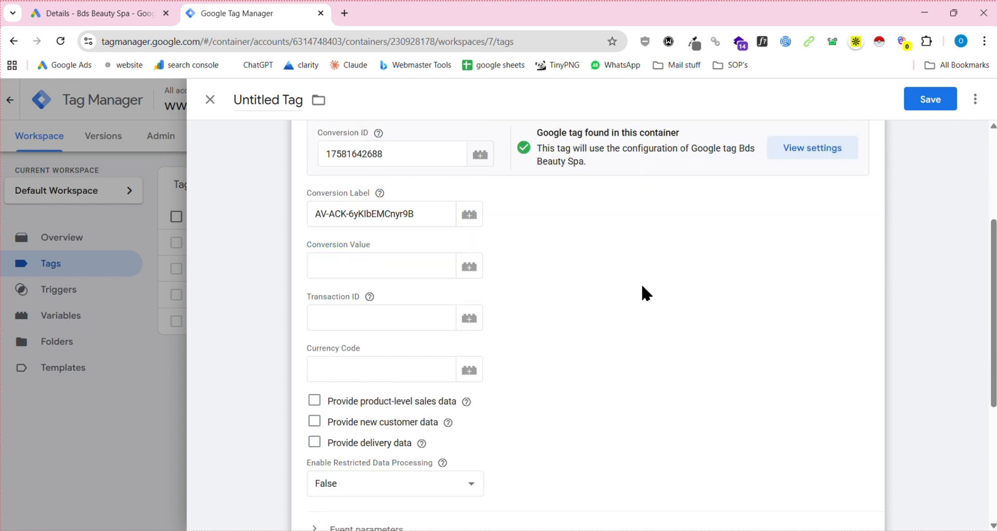
scroll(592, 259, down, 2)
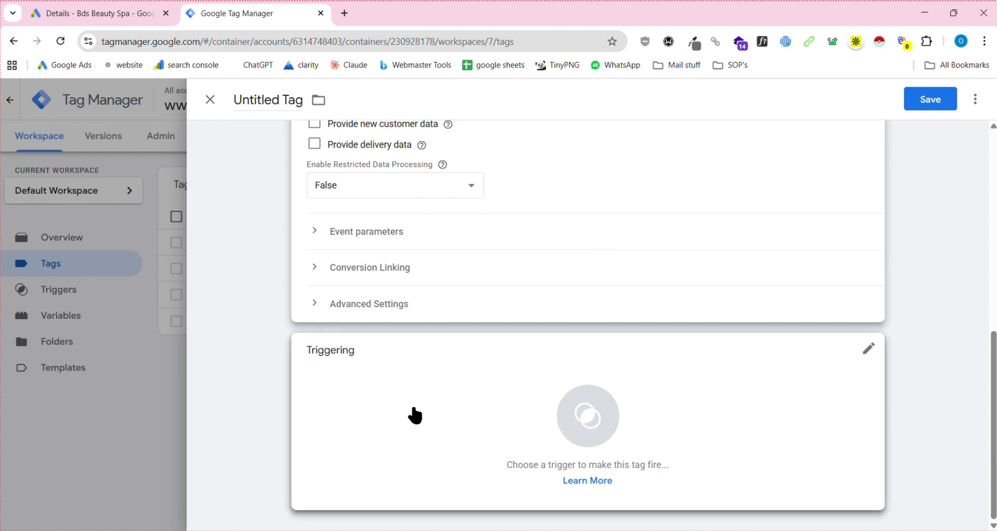
click(415, 415)
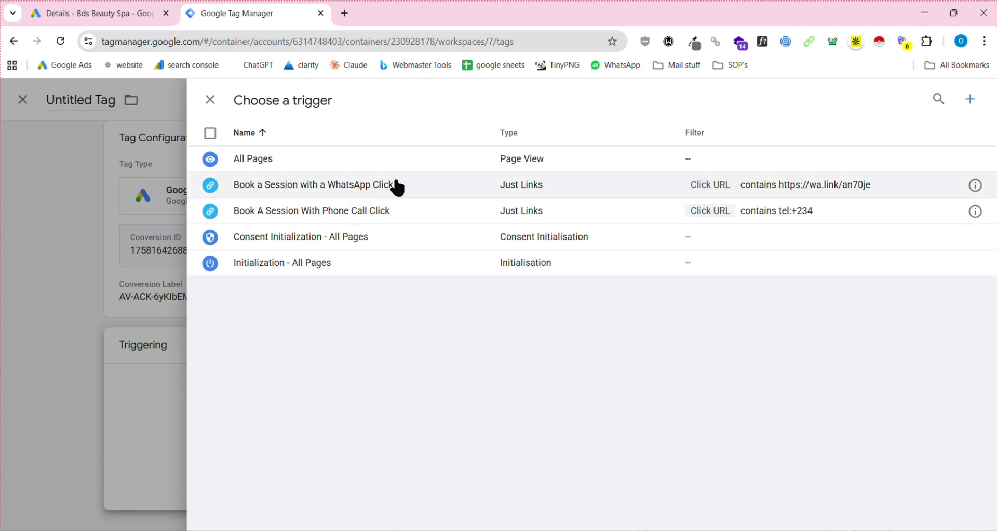
click(970, 102)
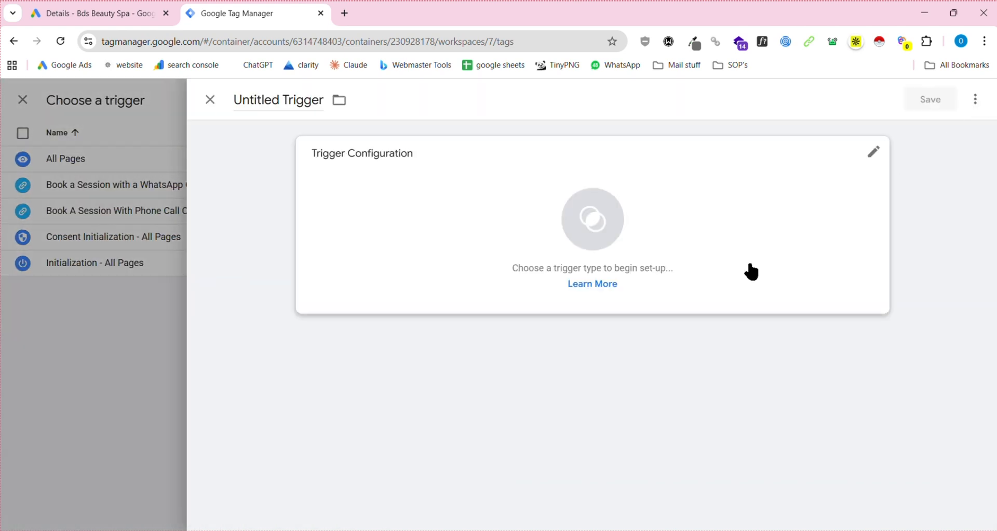
click(703, 203)
scroll(809, 335, down, 2)
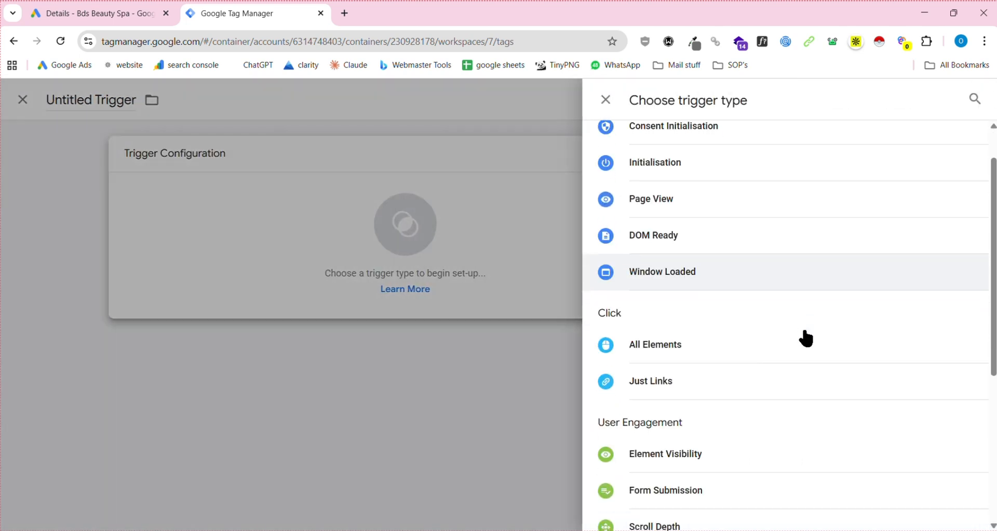
click(776, 340)
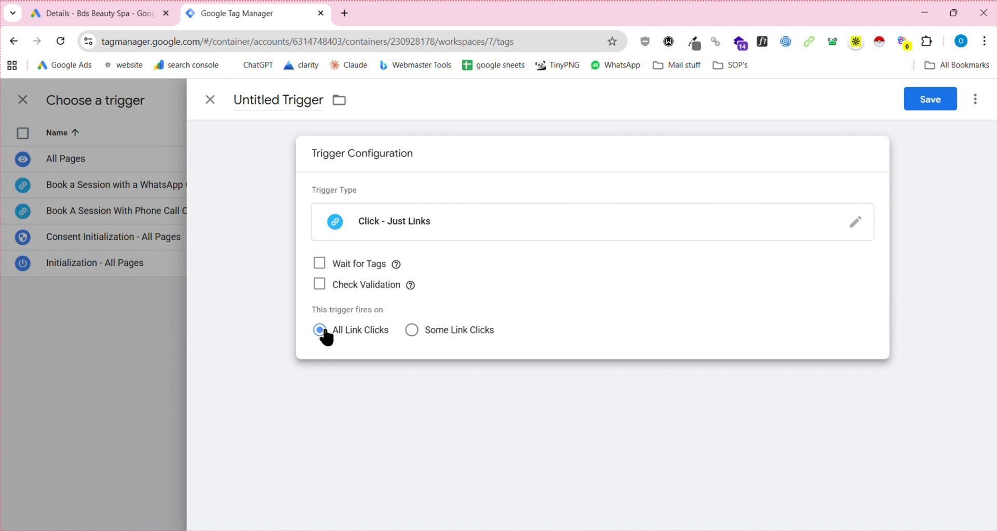
Step: Limit the trigger to Some Link Clicks where Click URL contains whatsapp.com
click(412, 332)
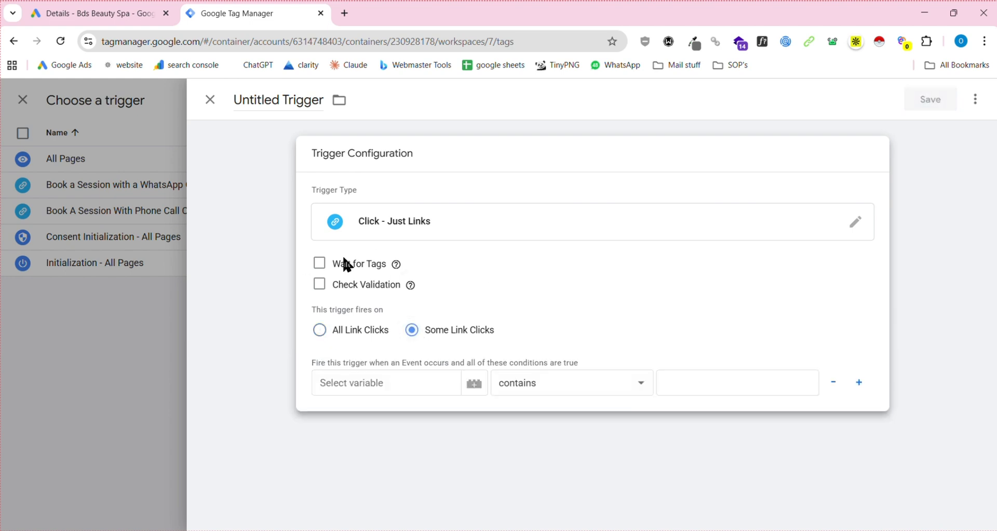
click(399, 382)
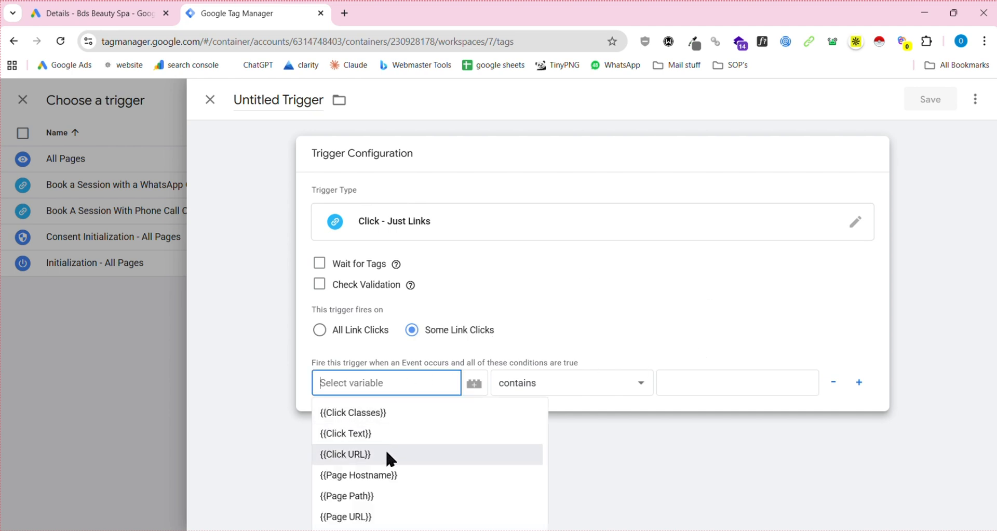
click(386, 453)
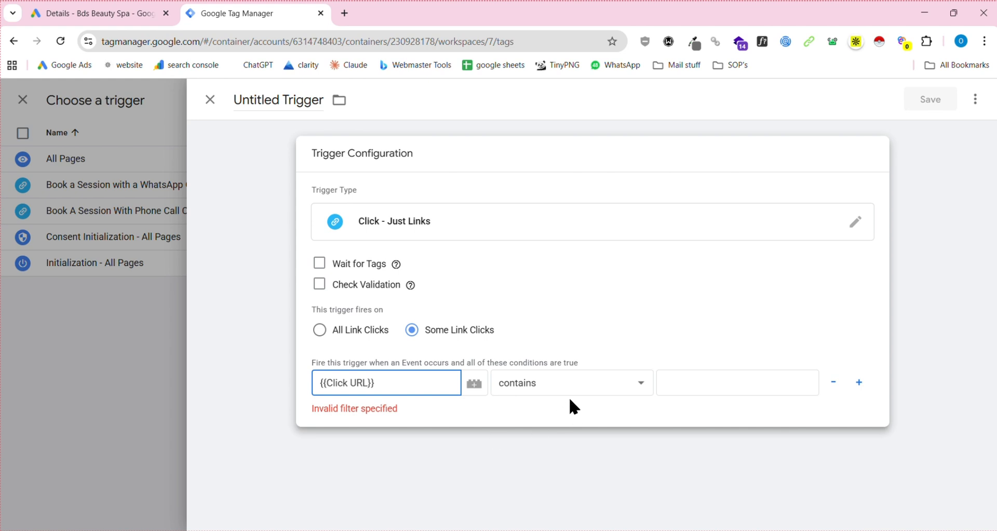
click(572, 379)
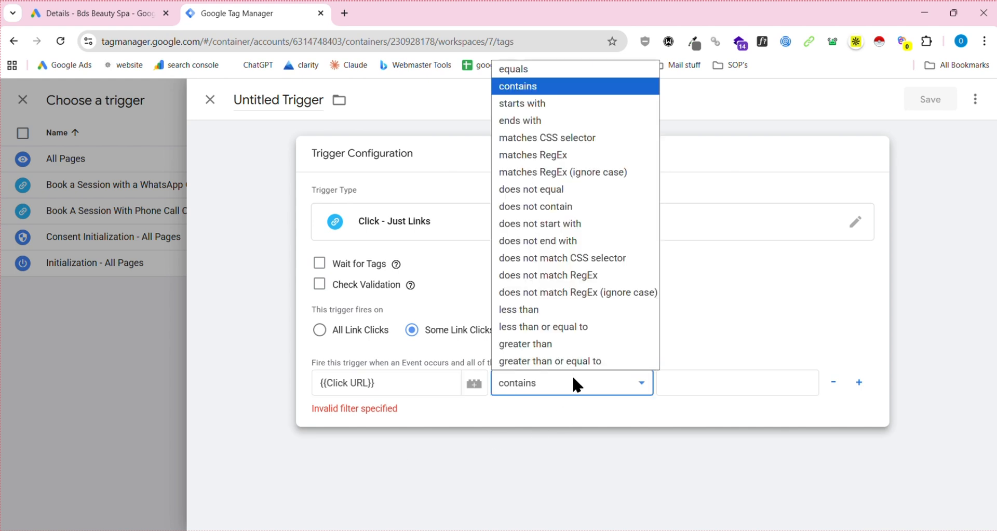
click(601, 407)
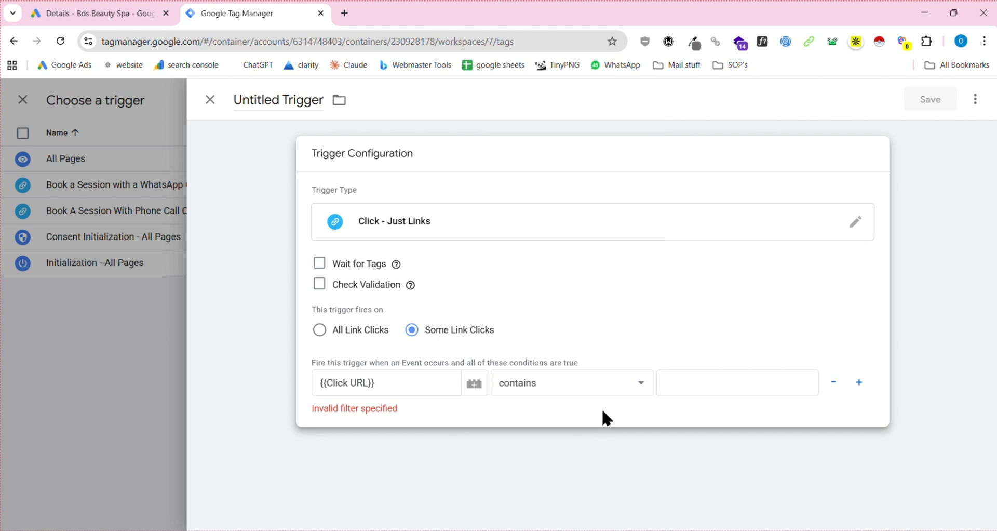
click(676, 376)
text(wh)
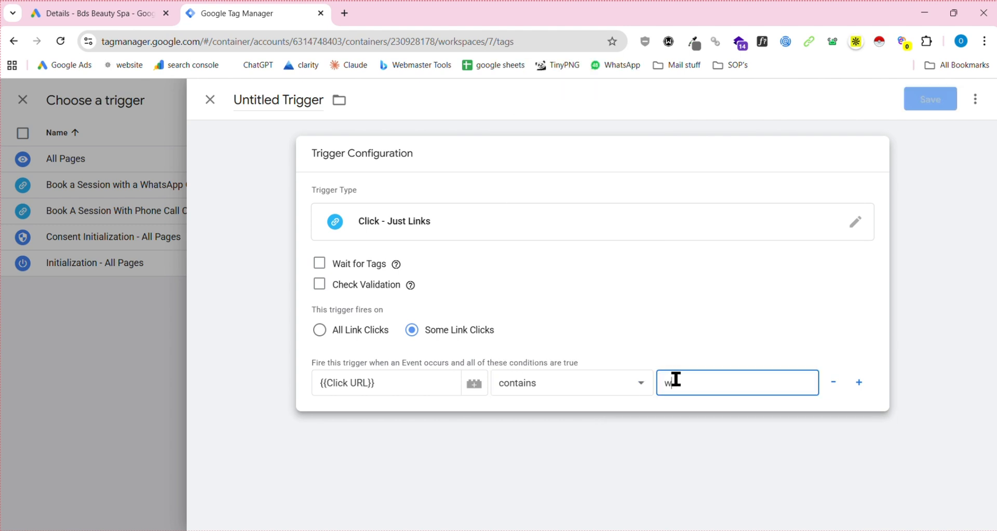
text(atsap)
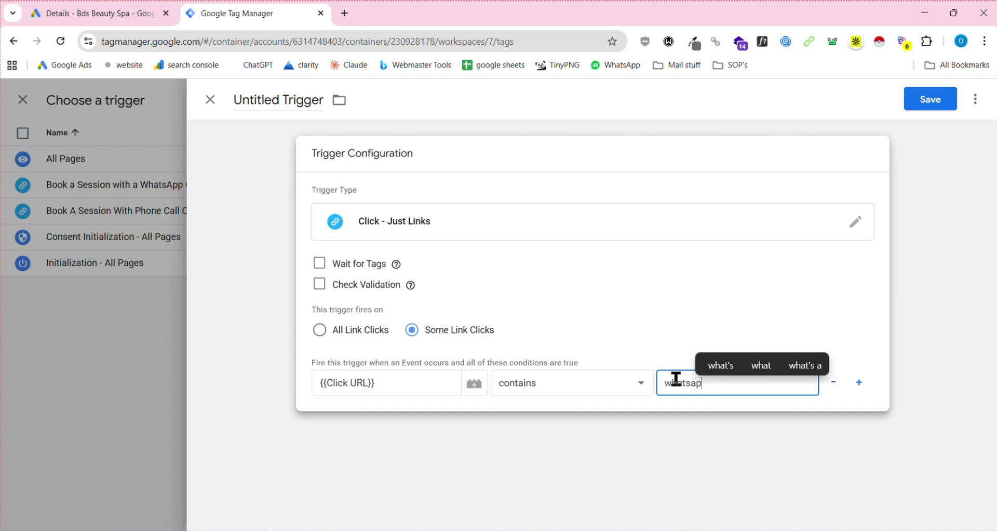
text(p.com)
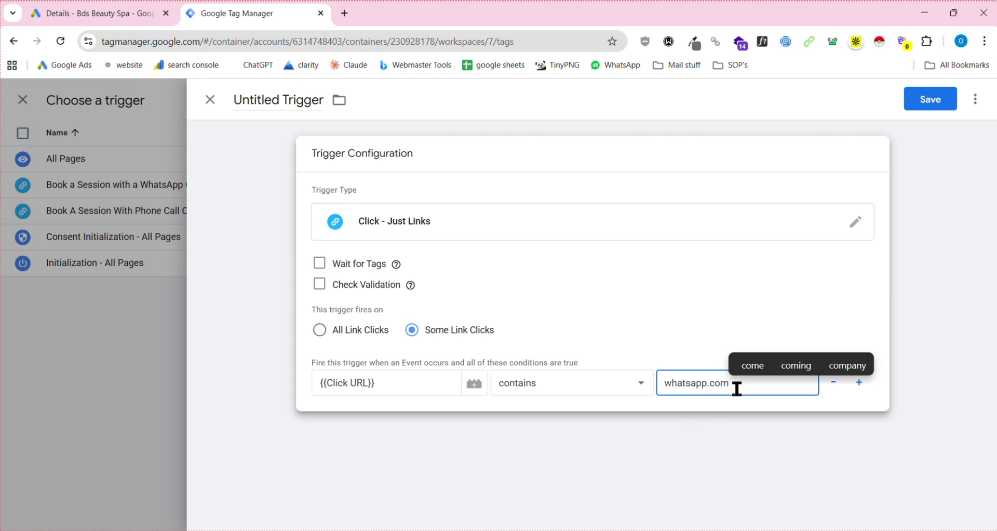
click(697, 423)
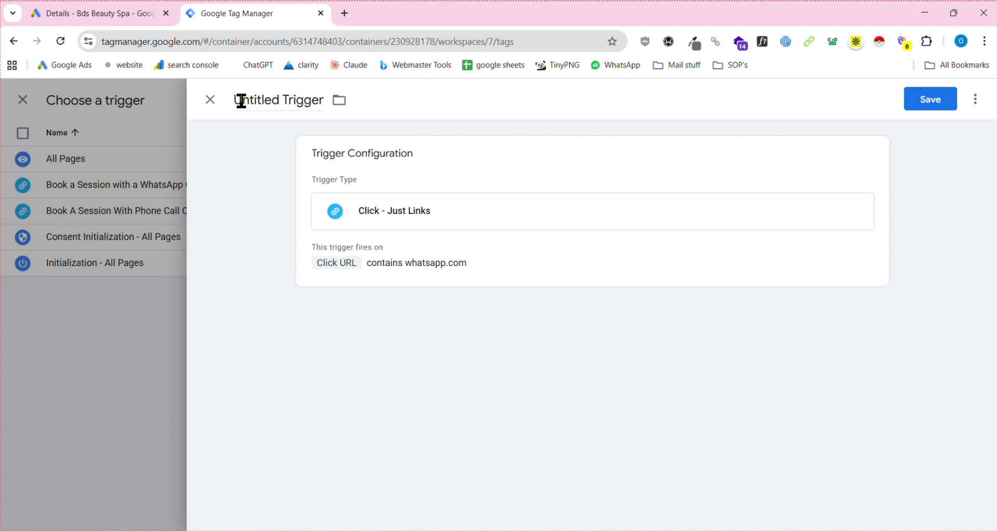
Step: Close the untitled trigger and discard the unsaved conversion tracking tag, returning to the workspace's tag list
click(210, 100)
click(573, 260)
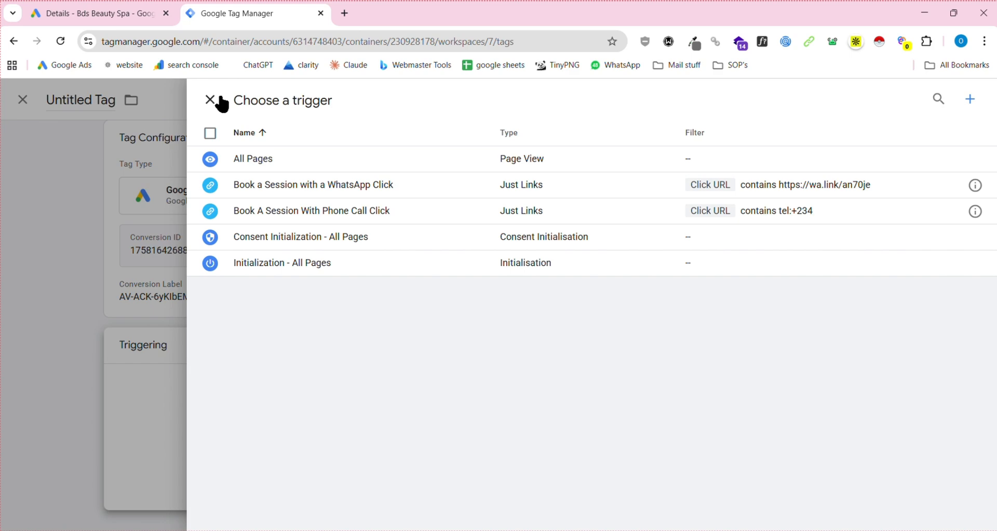
click(221, 99)
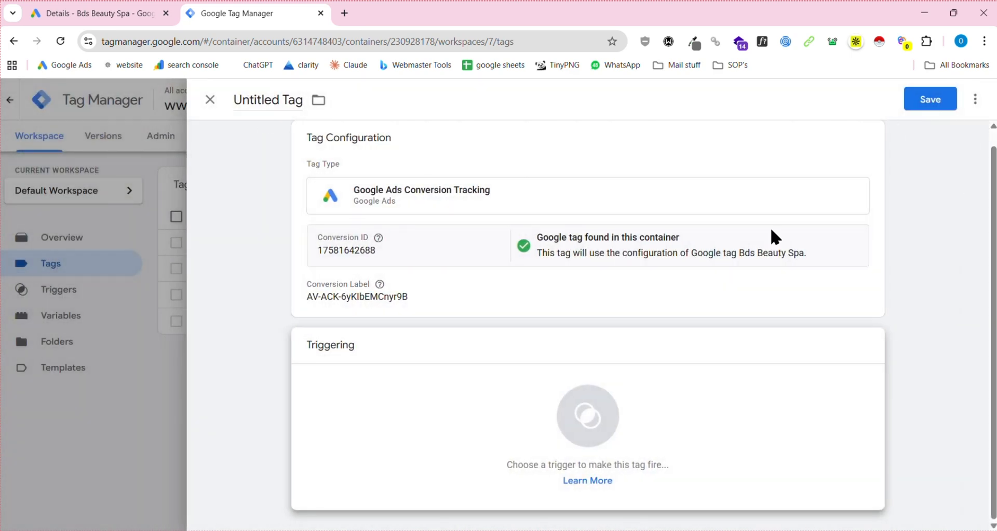
click(209, 99)
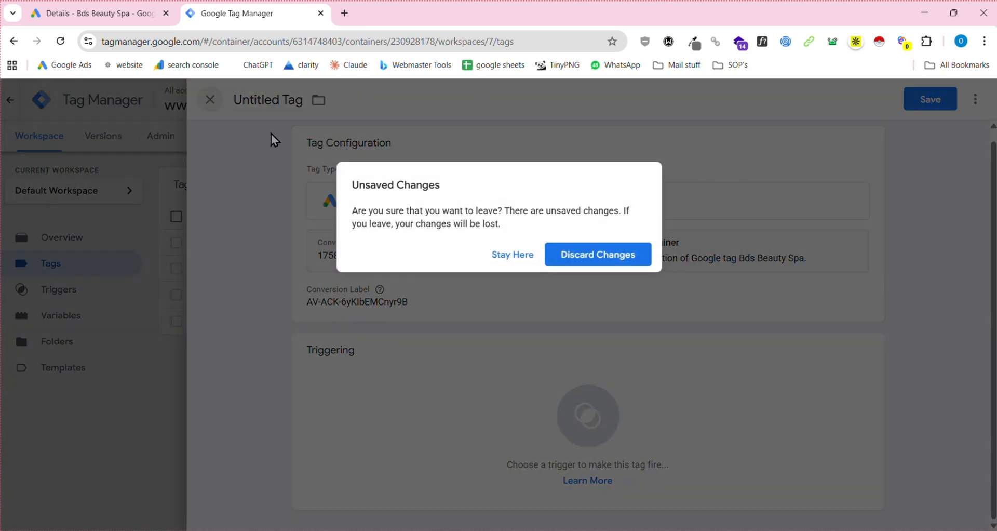
click(612, 265)
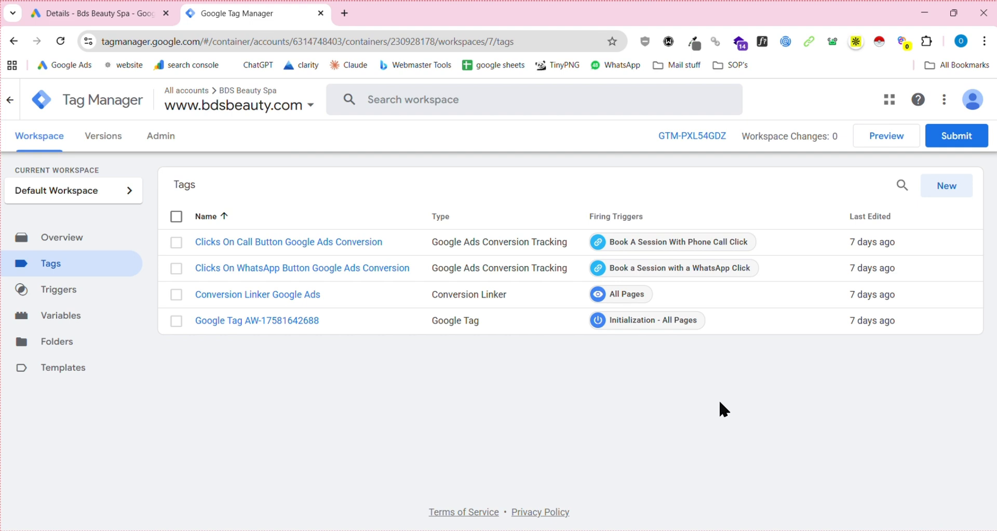
click(893, 139)
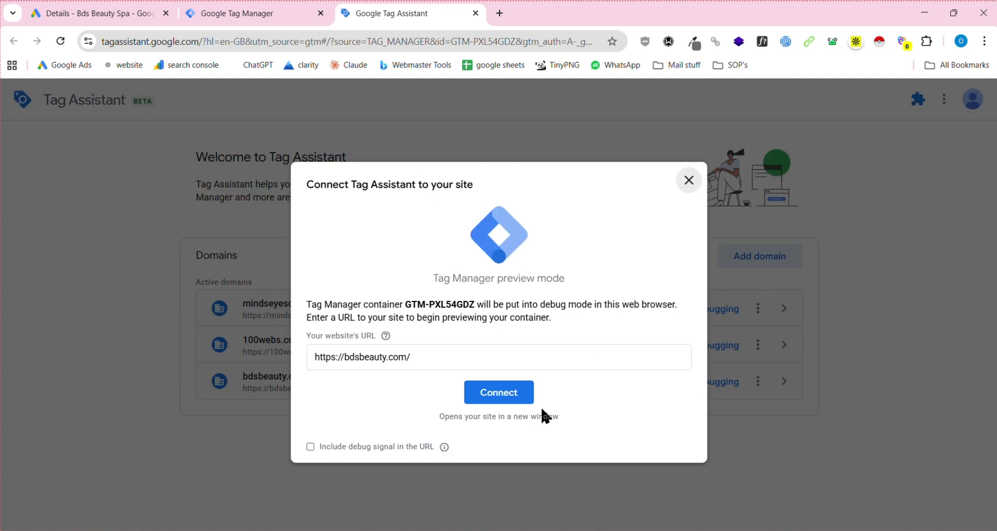
click(505, 403)
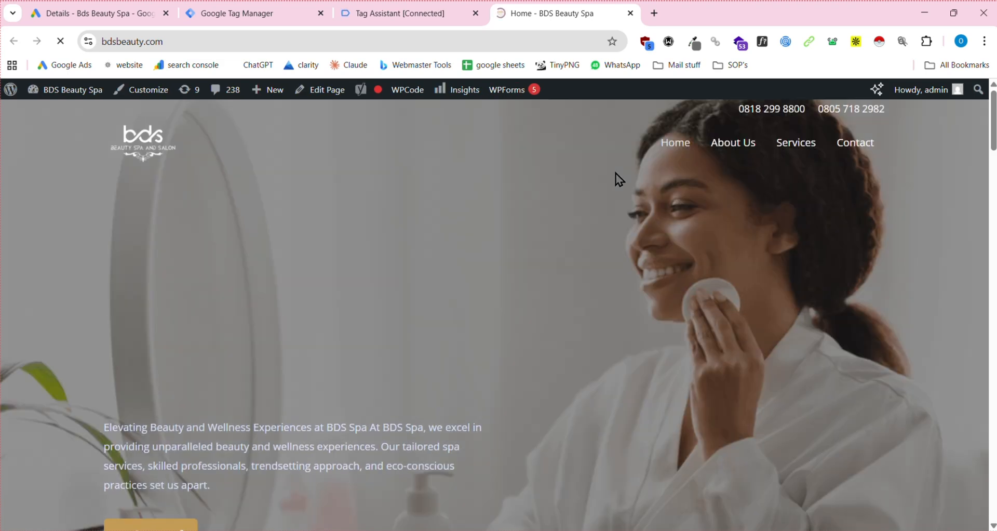
scroll(615, 173, down, 4)
scroll(615, 178, down, 10)
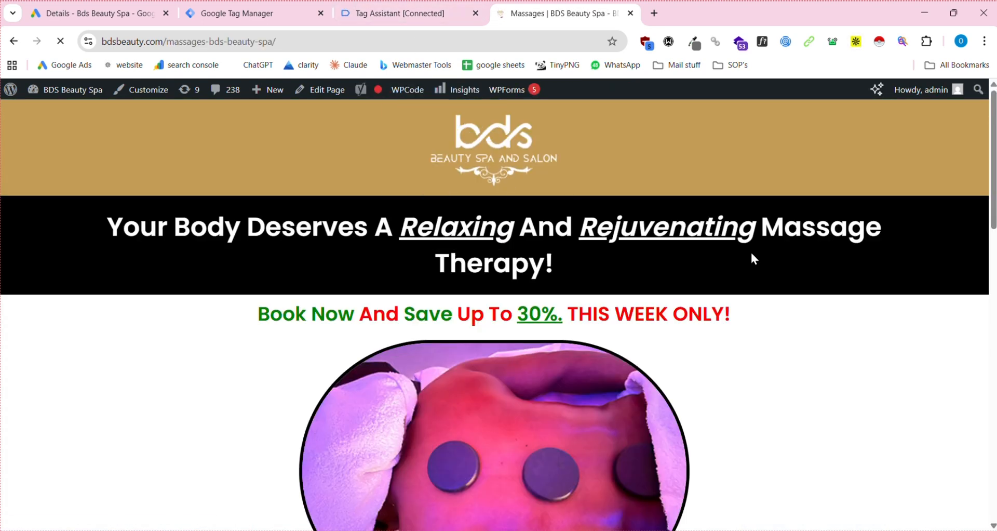
scroll(751, 254, down, 5)
click(375, 12)
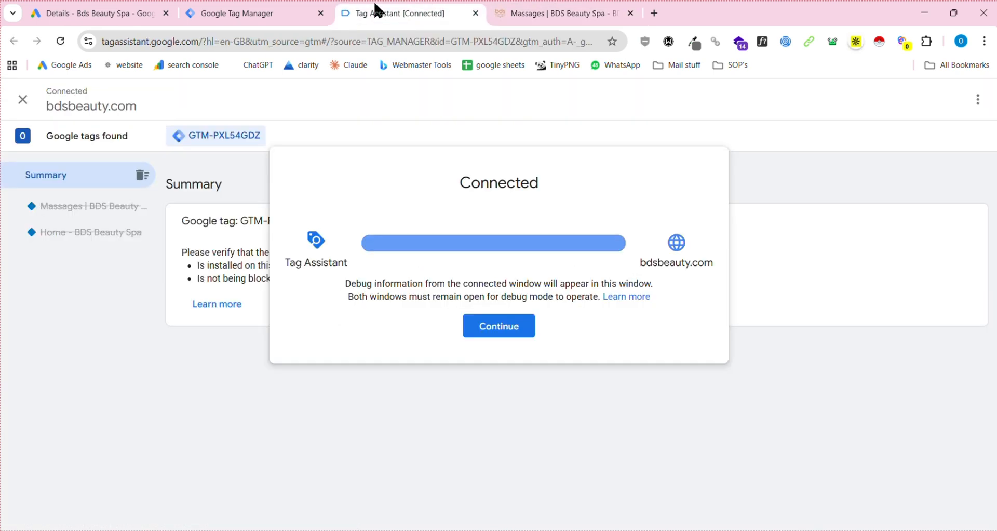
click(515, 333)
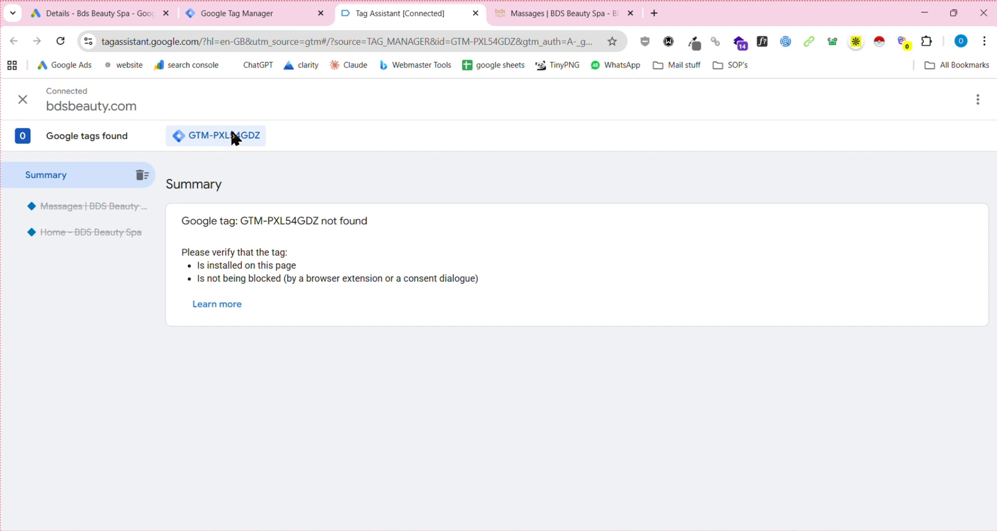
Step: Close the connected massages page and the Tag Assistant session to return to Tag Manager
click(595, 13)
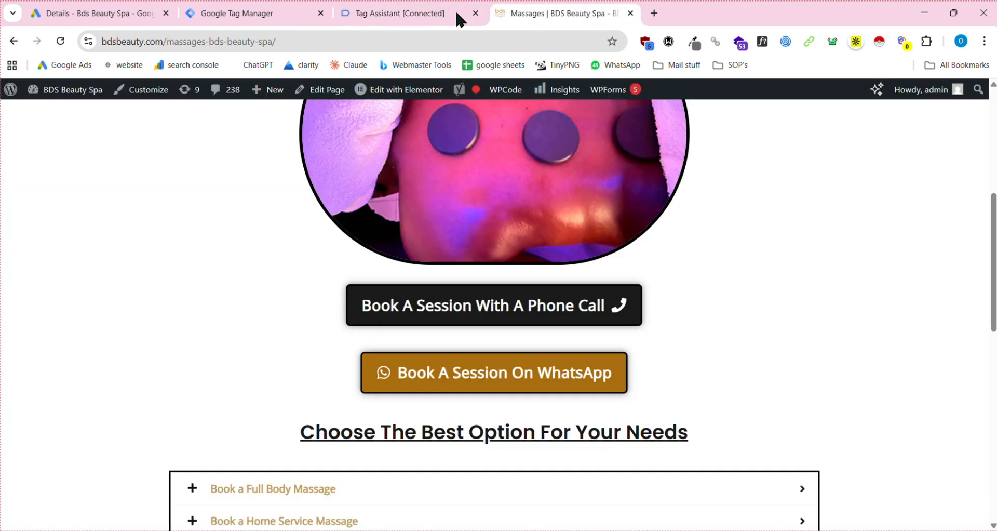
key(ctrl+w)
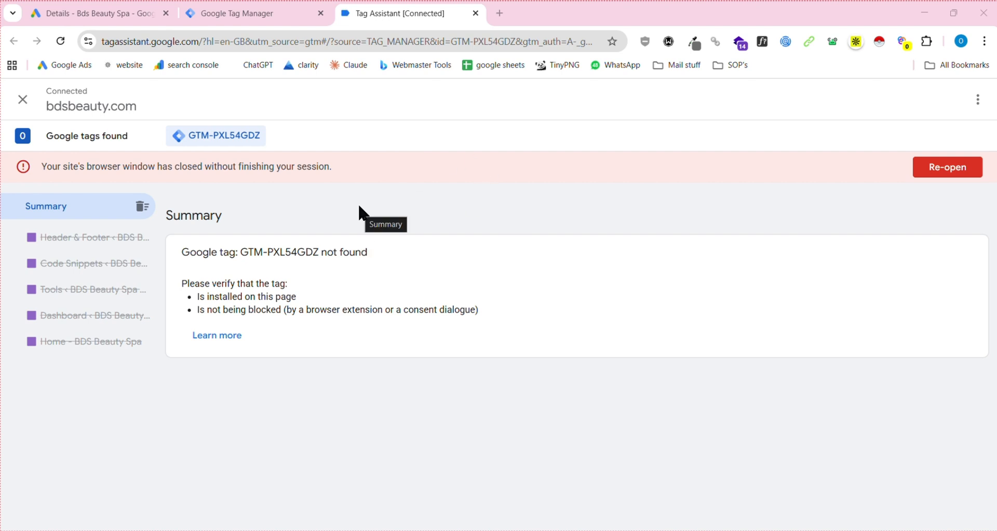
key(ctrl+w)
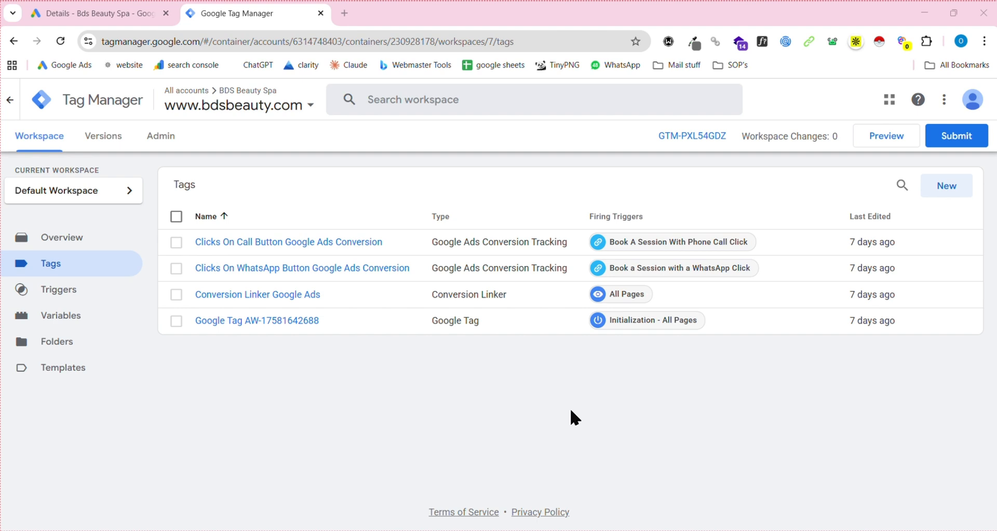
click(902, 139)
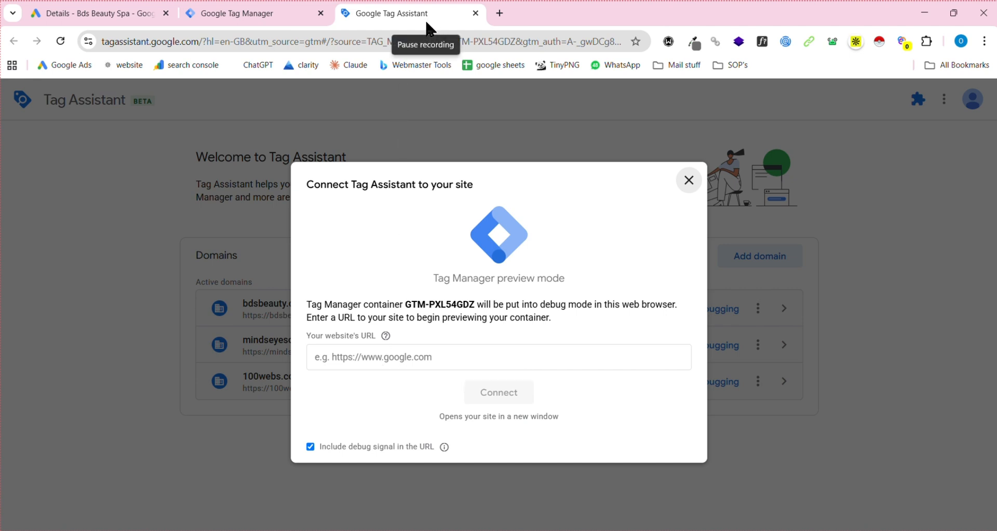
text(https://bdsbeauty.com/)
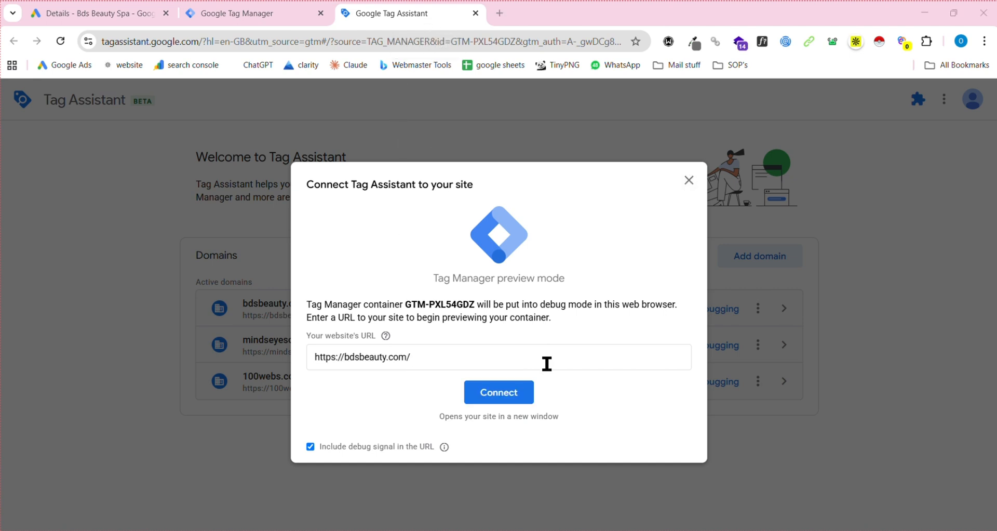
click(499, 392)
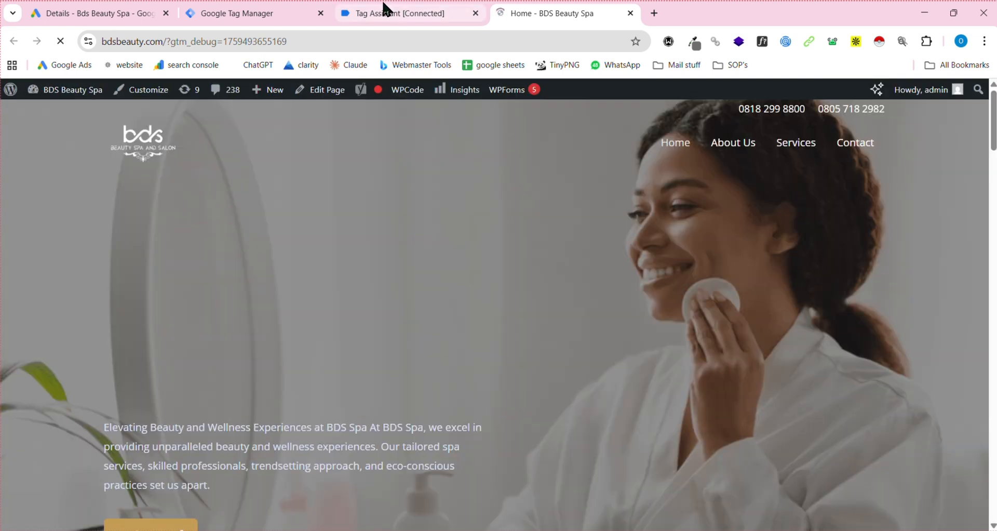
click(387, 9)
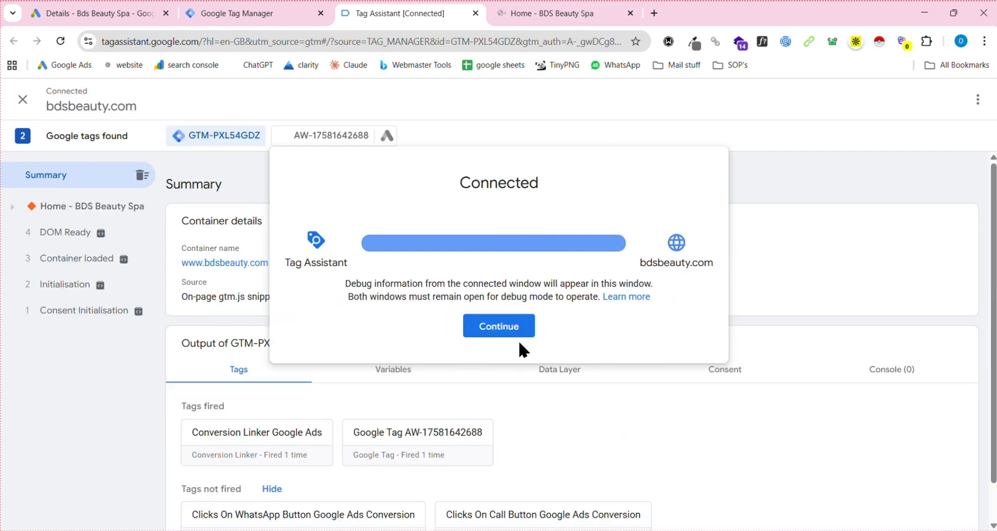
click(503, 325)
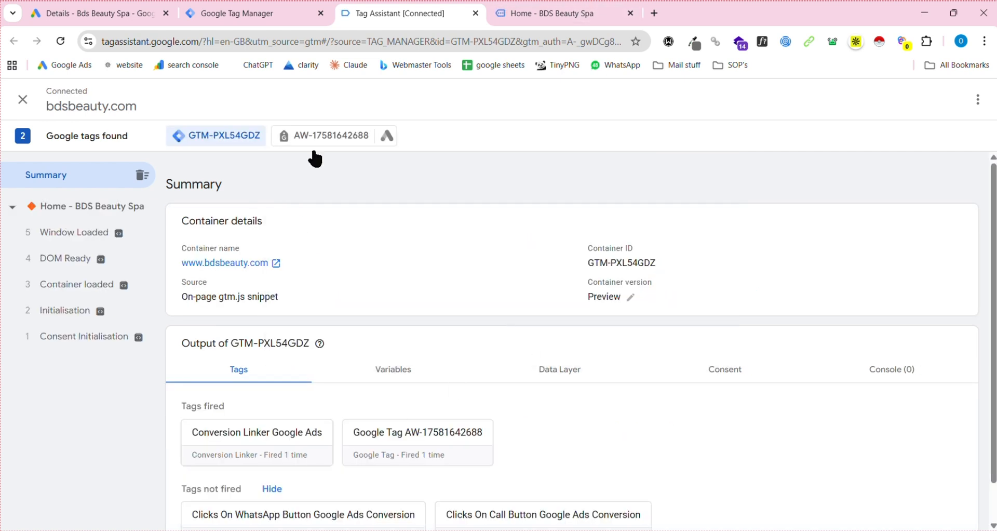
Step: Open the massages page from the connected website's homepage and bring its booking buttons into view
mouse_move(112, 259)
click(600, 10)
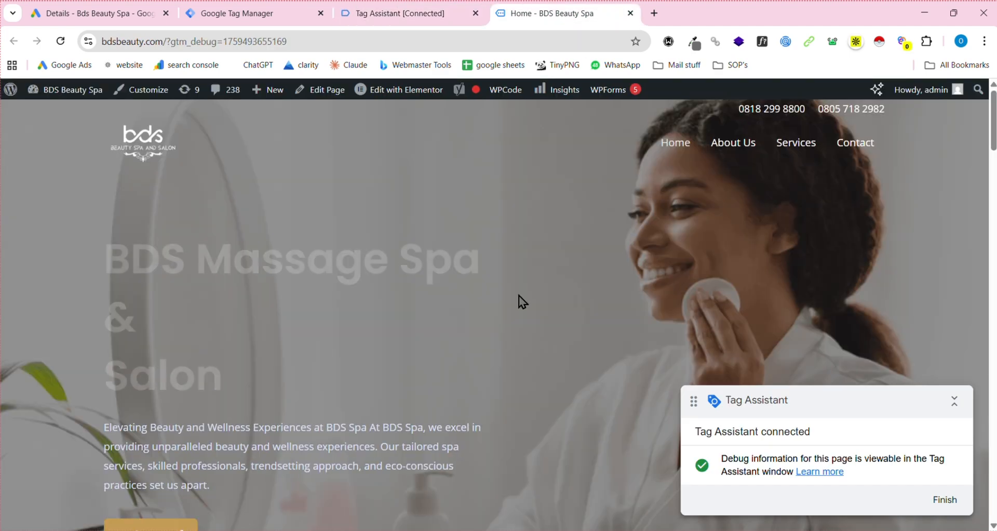
scroll(484, 338, down, 15)
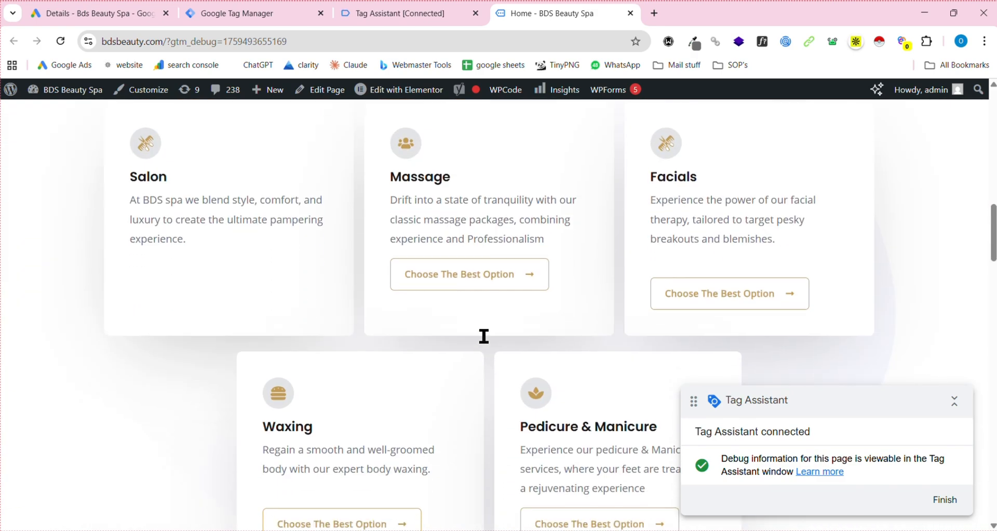
click(502, 267)
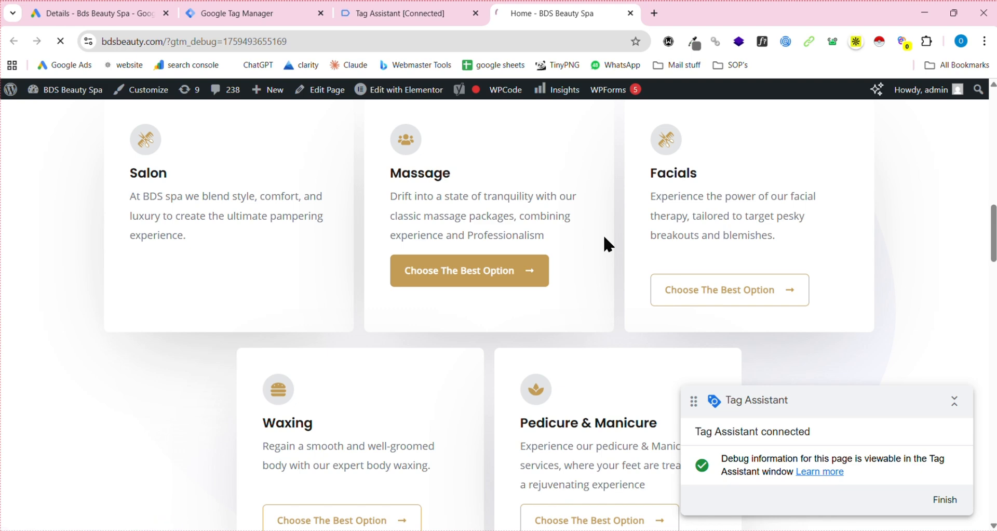
scroll(517, 301, down, 8)
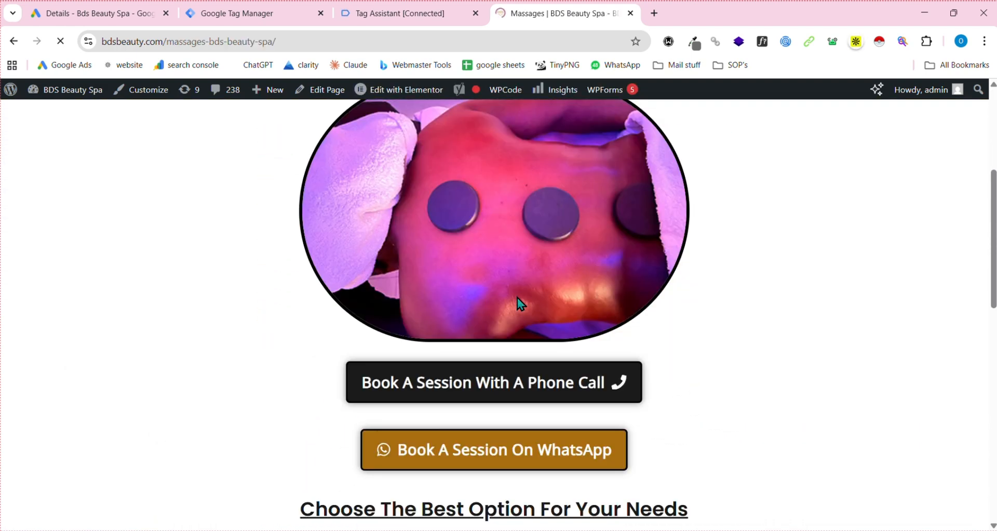
Step: Check in Tag Assistant which tags fired and which did not after visiting the massages page
click(369, 11)
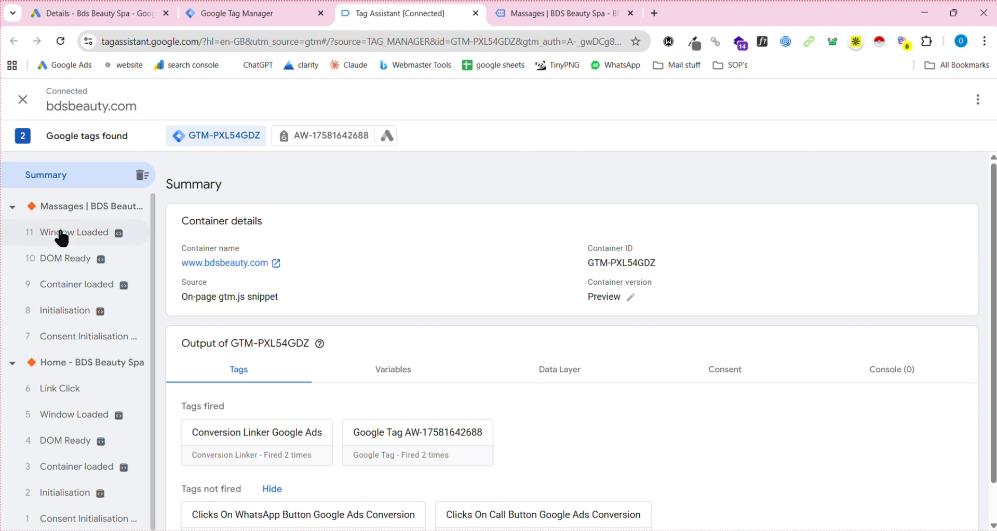
click(604, 9)
click(385, 10)
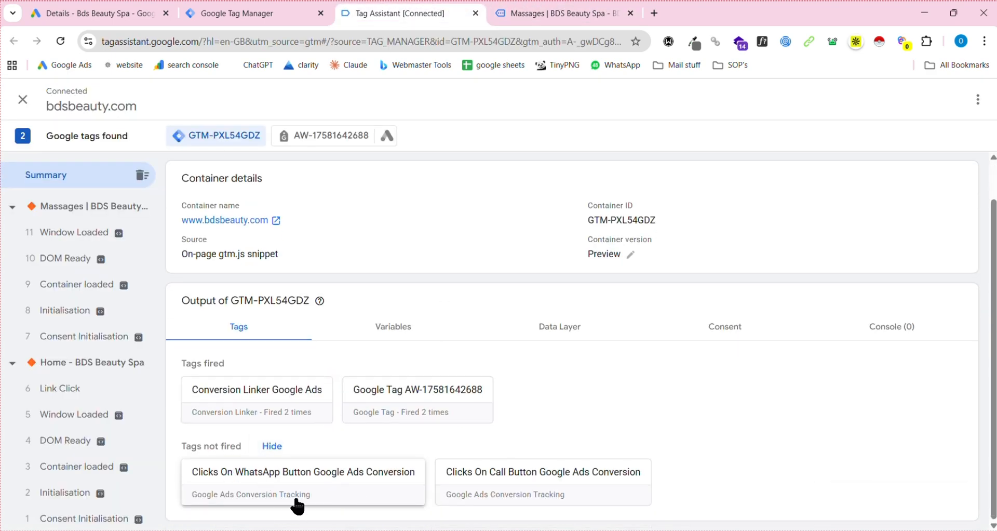
Step: Test the Book A Session On WhatsApp button on the massages page and review the fired tags in Tag Assistant
click(614, 7)
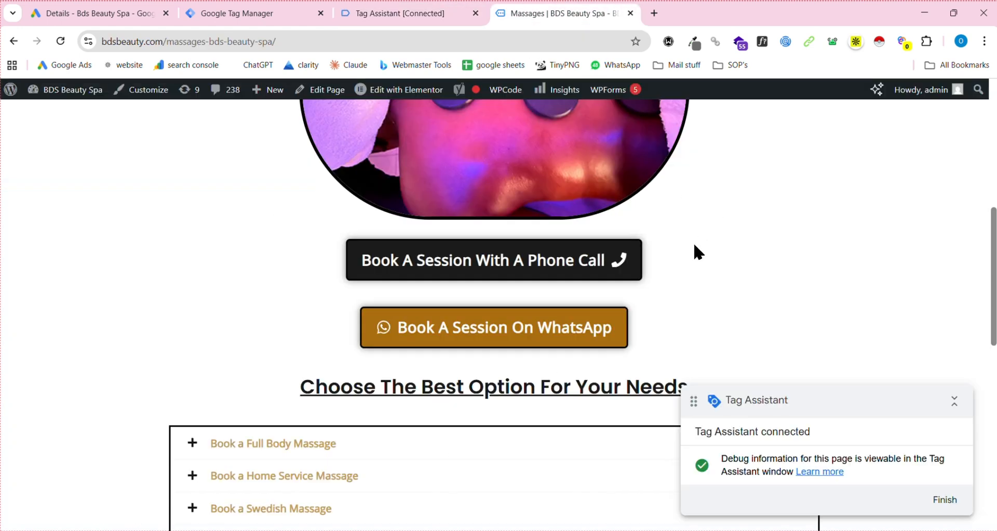
click(588, 328)
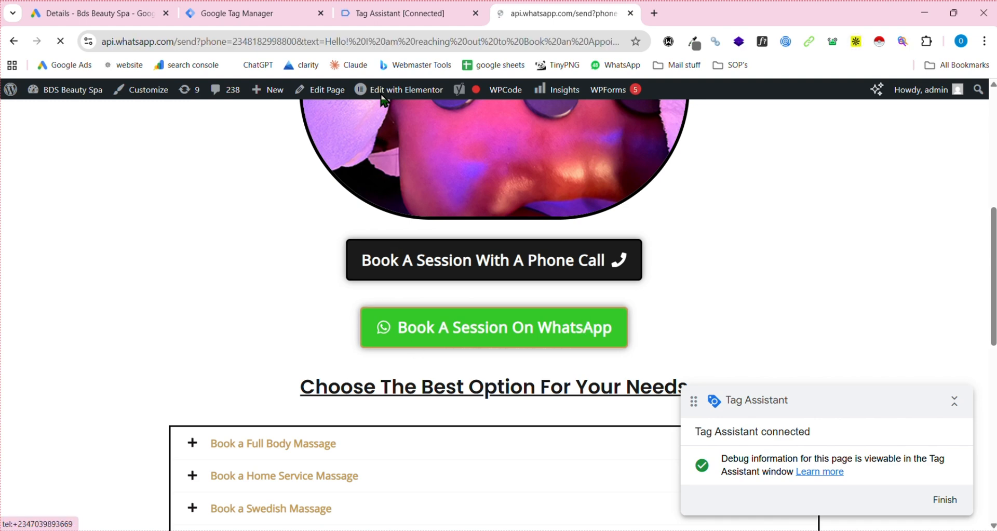
click(359, 9)
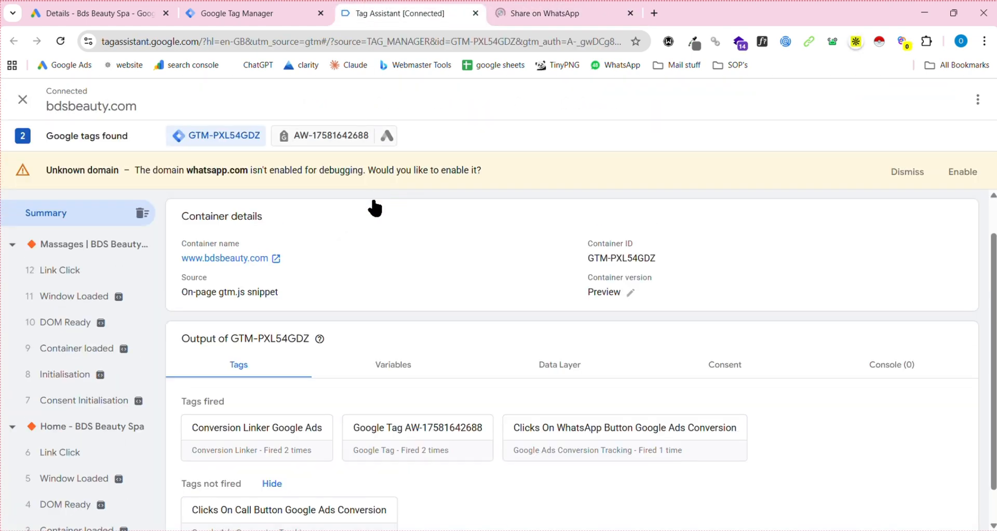
scroll(446, 329, down, 1)
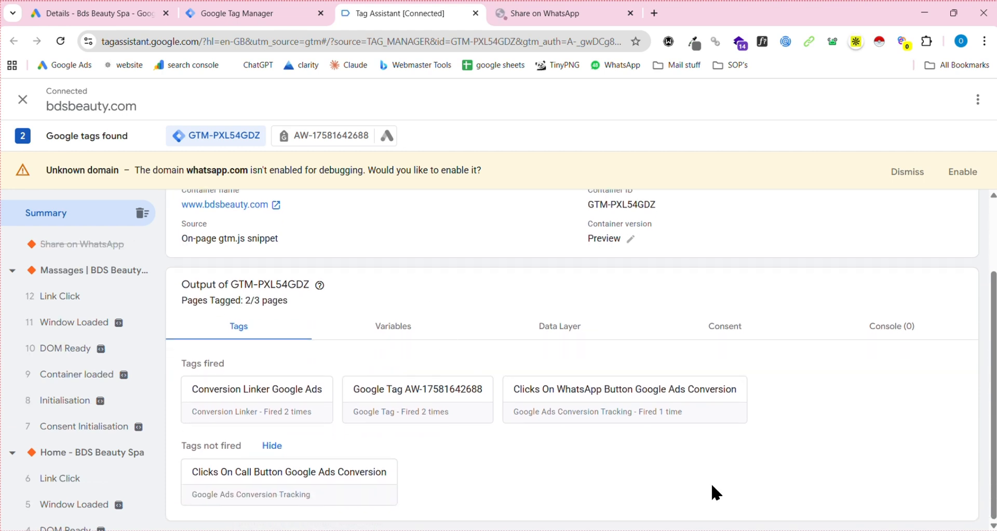